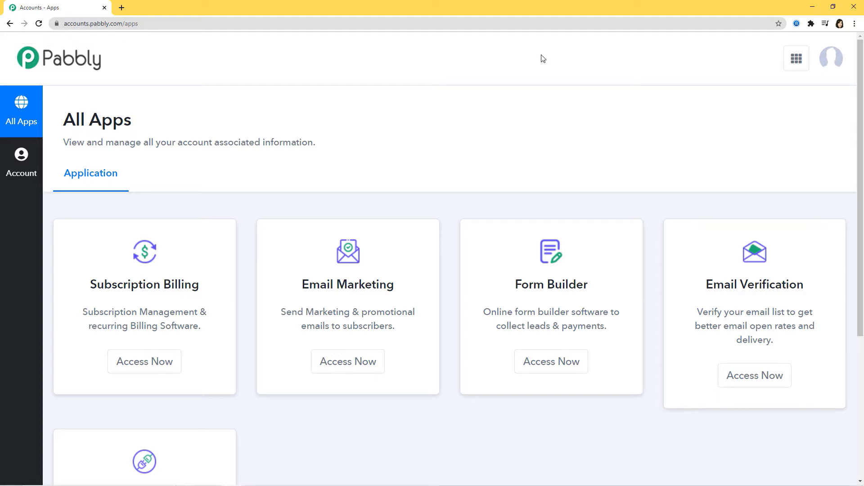
Open Pabbly Connect from the apps list and start a new workflow from the dashboard
scroll(542, 72, down, 5)
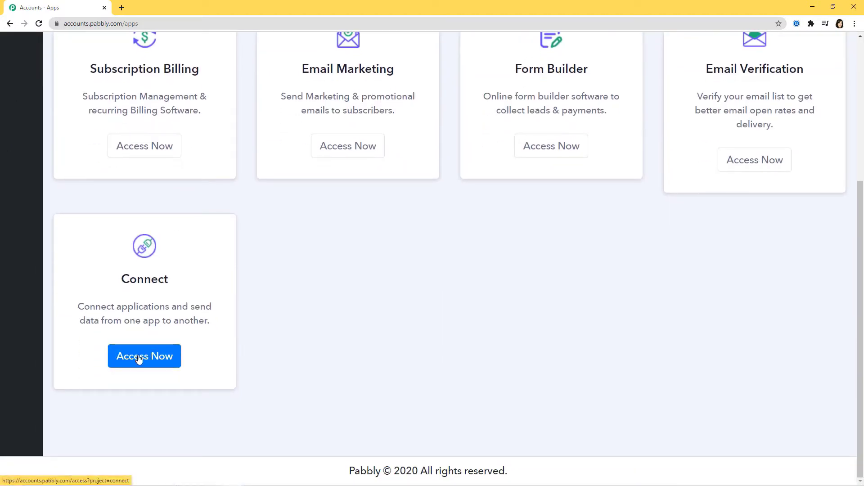
click(133, 357)
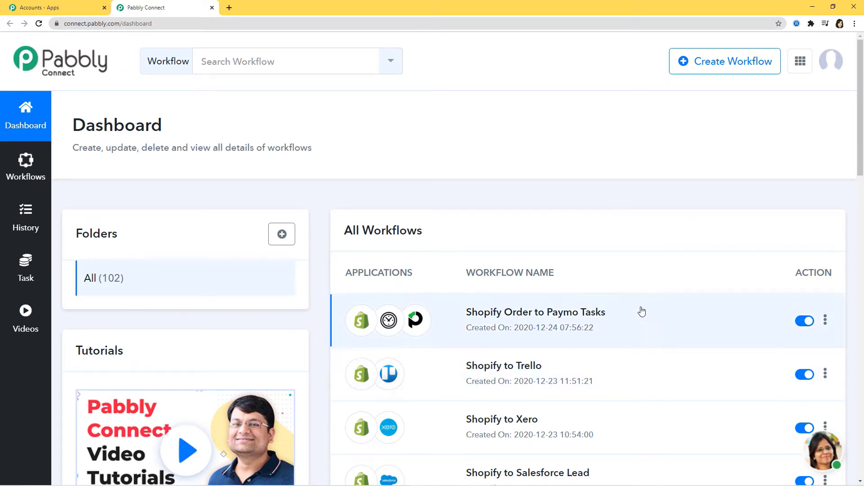
scroll(617, 332, down, 3)
scroll(617, 332, up, 3)
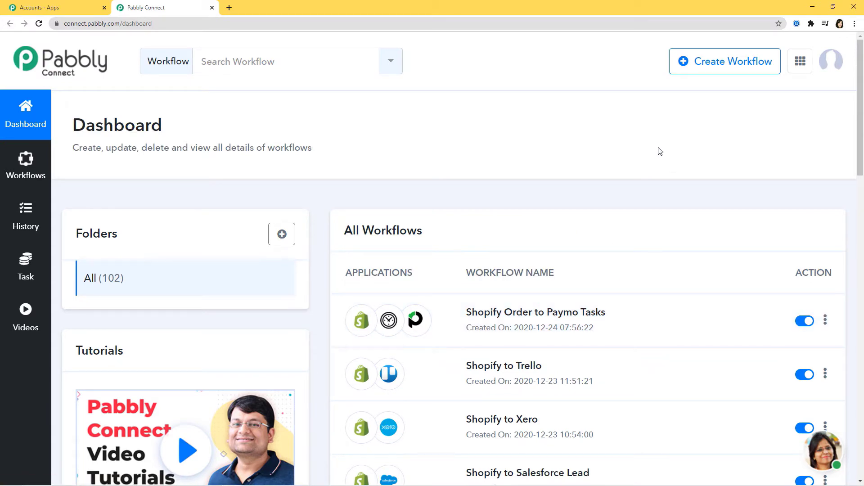
click(714, 64)
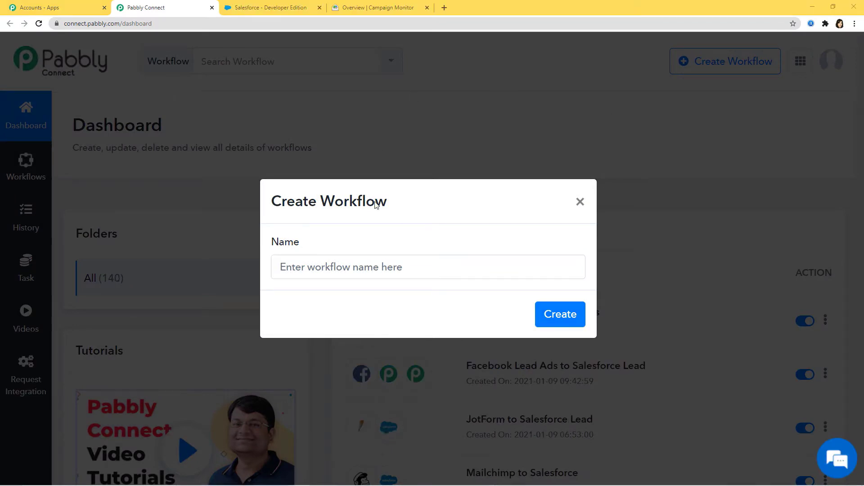
Create the workflow named 'Campaign Monitor to Salesforce Lead'
click(417, 271)
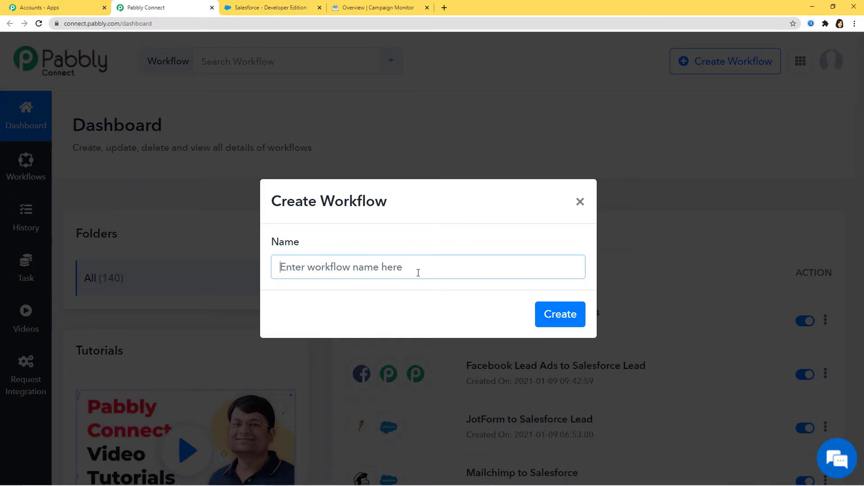
text(Campaig)
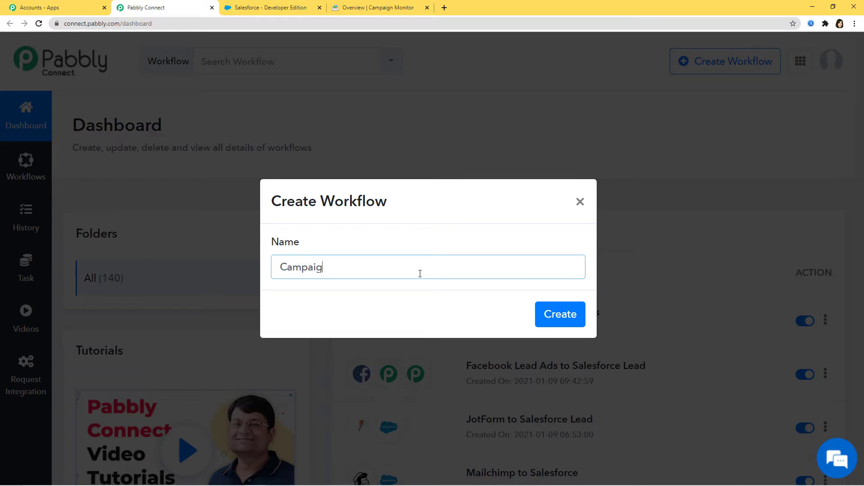
text(n Monitor to Salesforce)
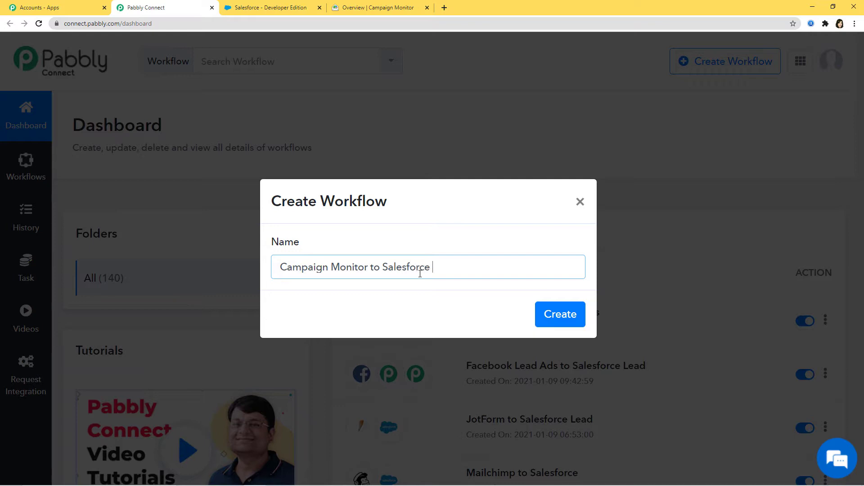
text( Lead)
click(556, 313)
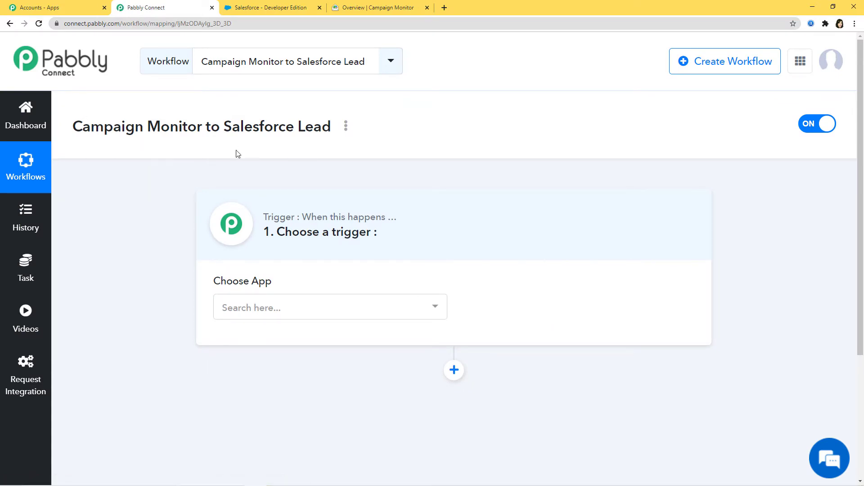
Search 'campa', choose Campaign Monitor as the trigger app, and set the event to New Subscriber
click(378, 319)
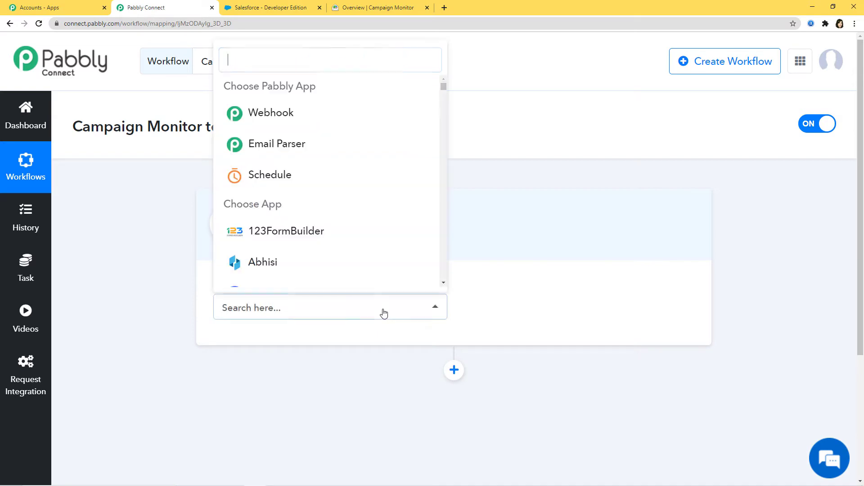
text(campa)
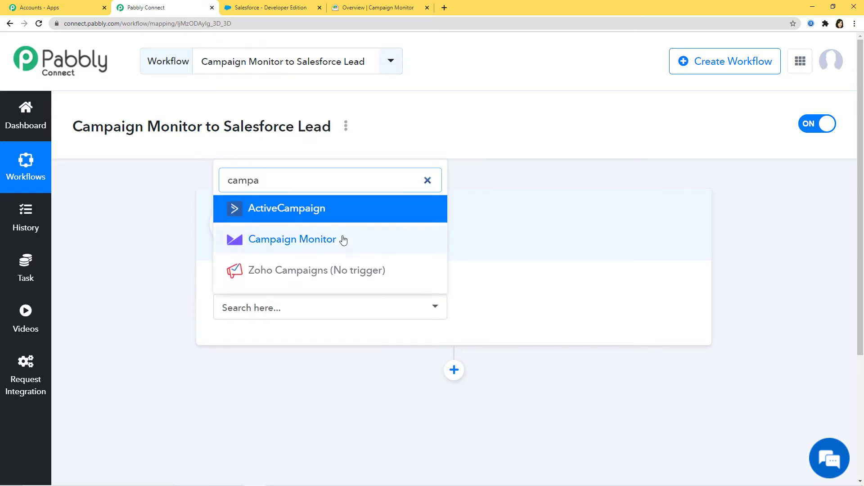
click(344, 239)
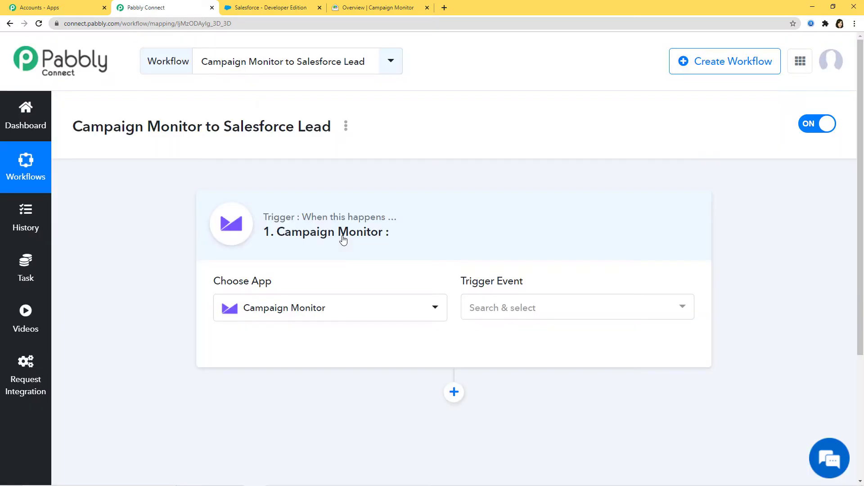
click(527, 314)
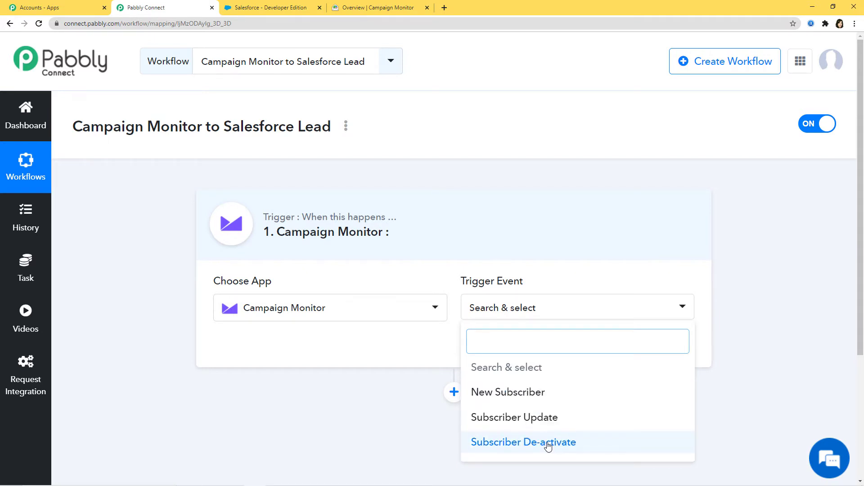
click(538, 393)
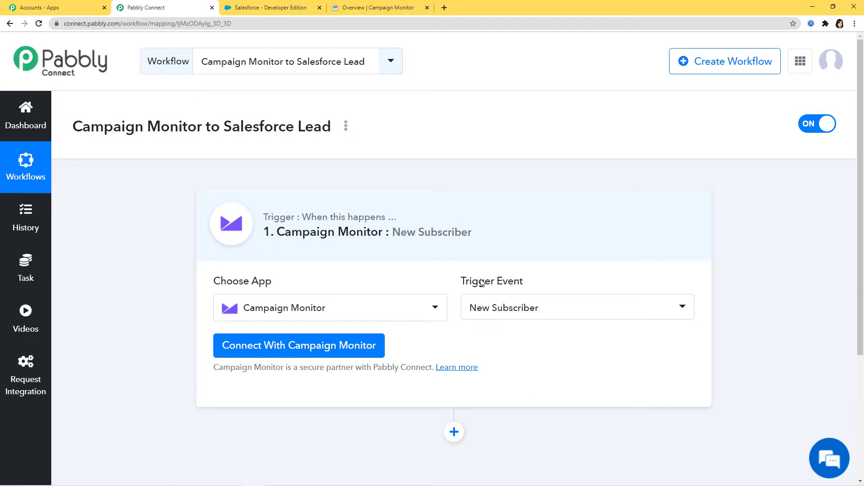
drag(462, 281, 529, 289)
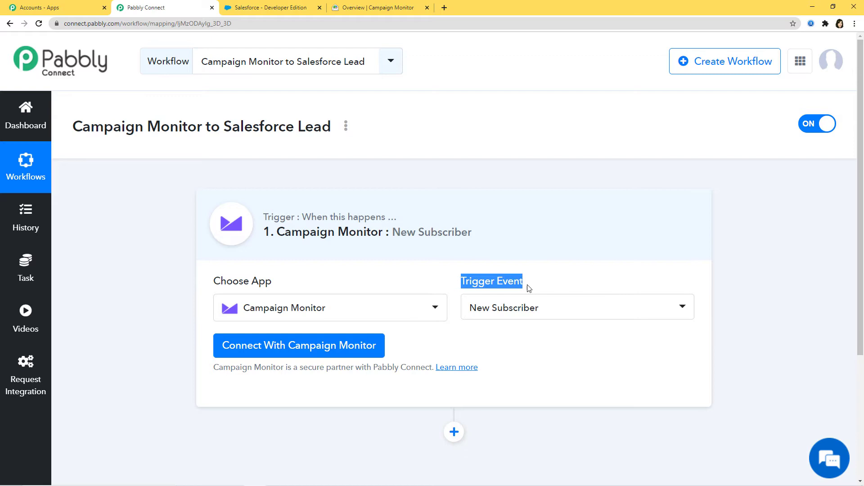
click(504, 279)
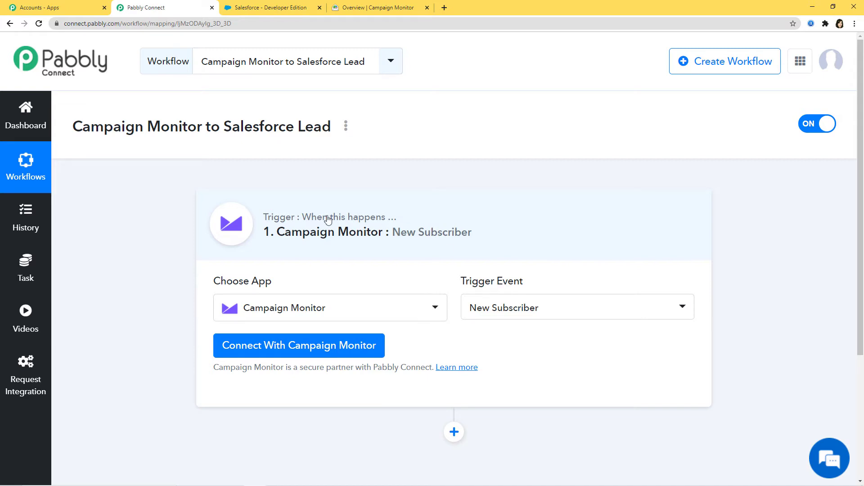
Start a New Credentials connection for Campaign Monitor, then go to the Campaign Monitor tab for the key
click(303, 346)
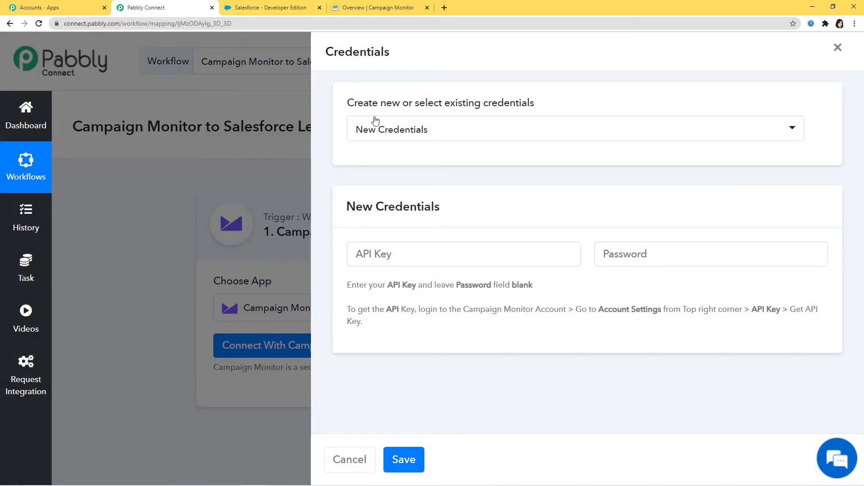
click(454, 137)
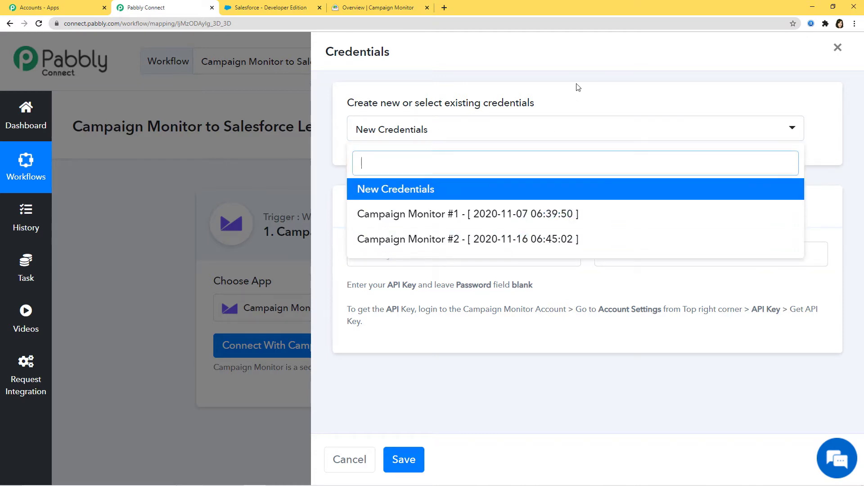
click(396, 189)
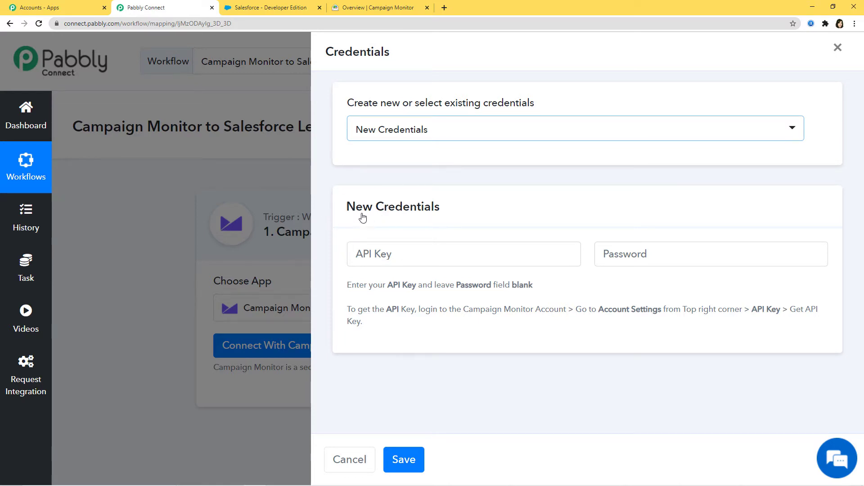
click(356, 256)
click(620, 256)
key(Escape)
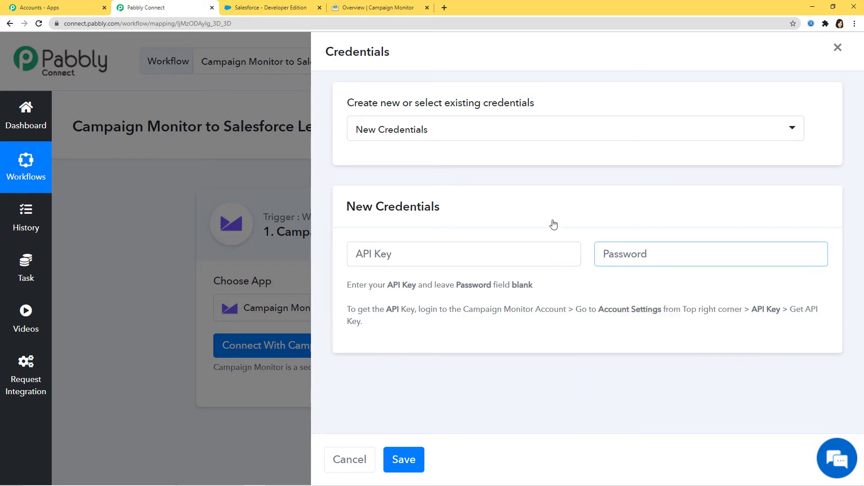
click(553, 224)
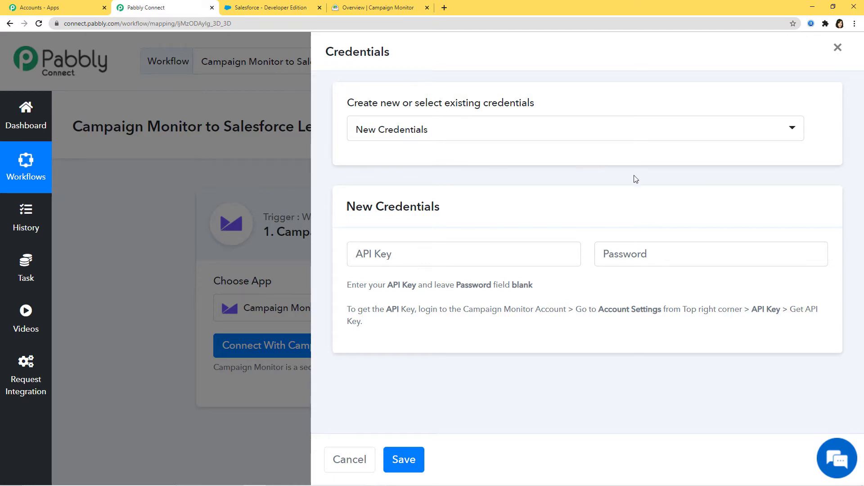
click(374, 9)
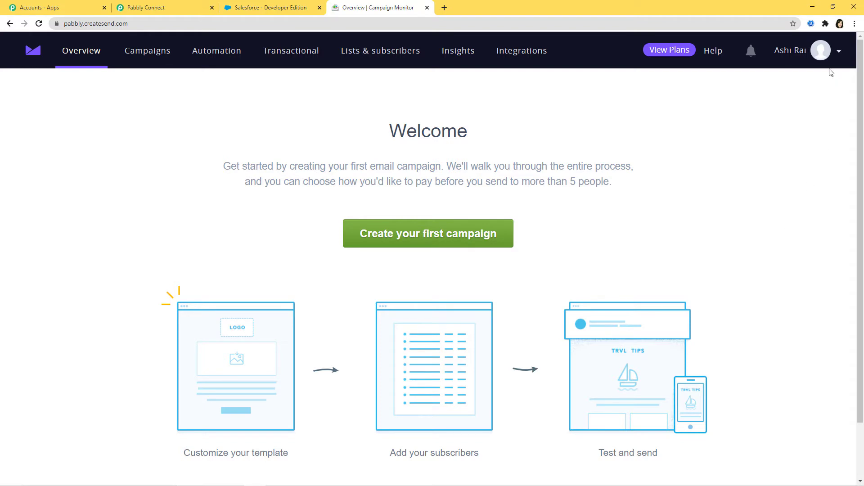
Reveal the API key under Account settings > API keys by confirming the account password
click(818, 59)
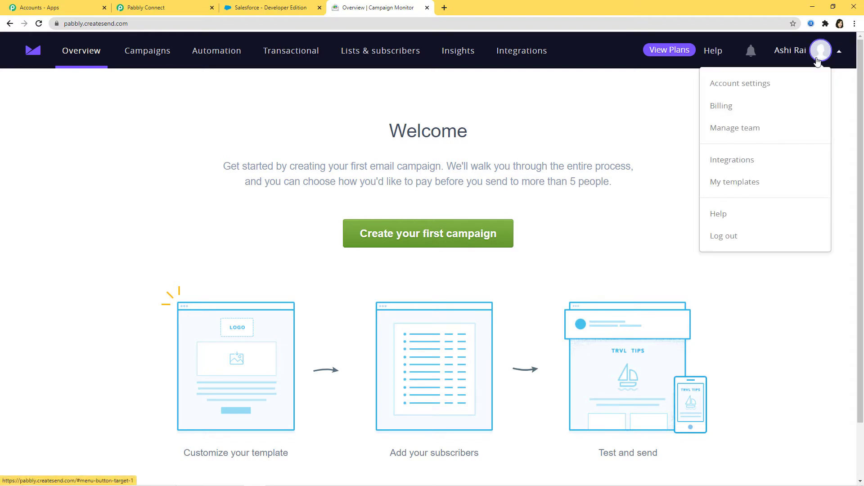
click(740, 87)
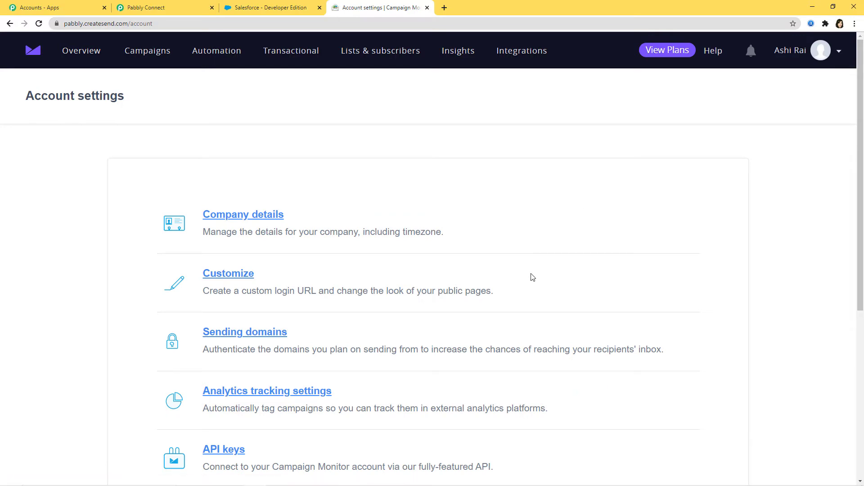
scroll(532, 276, down, 2)
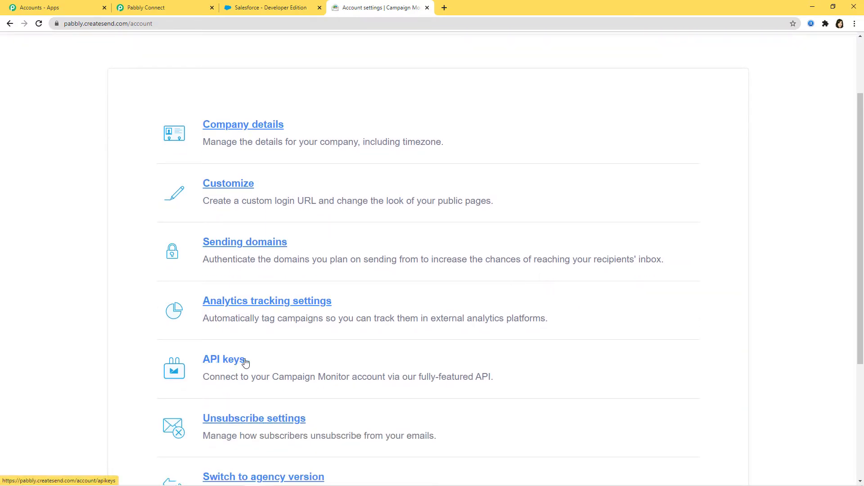
click(228, 361)
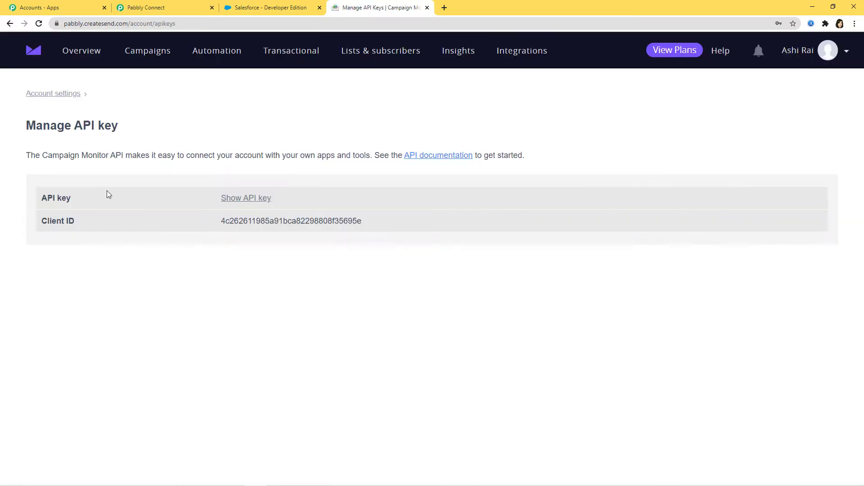
click(250, 202)
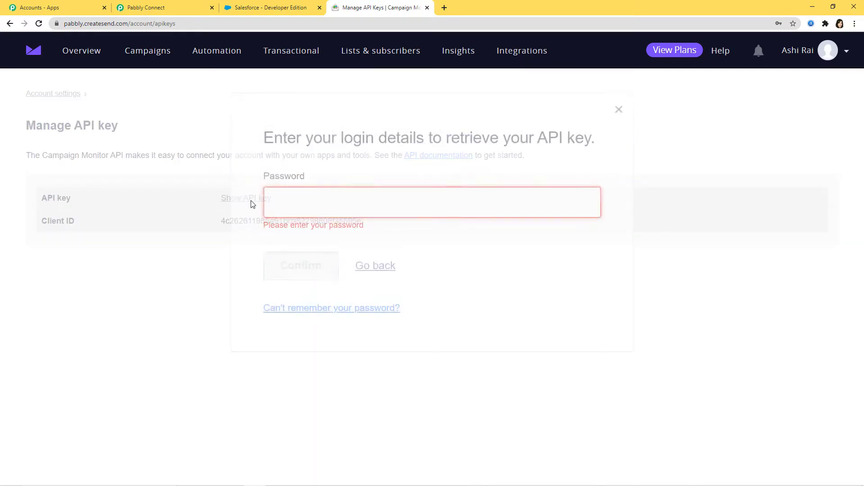
click(299, 207)
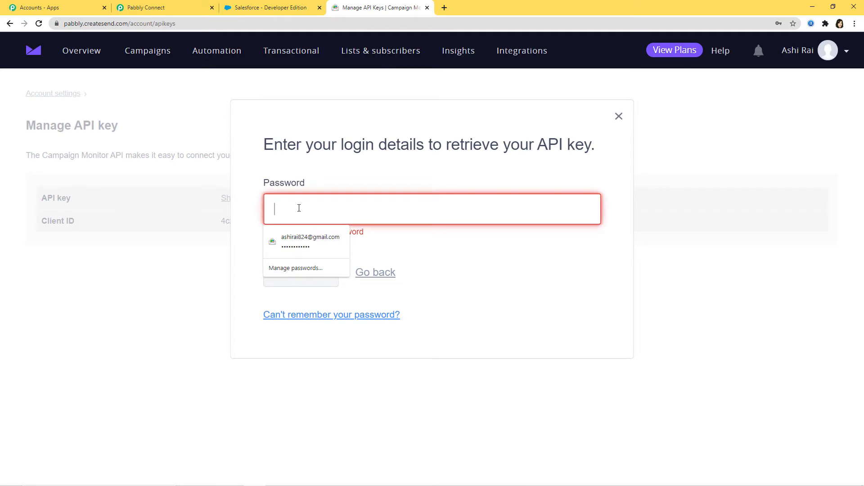
text(•••••••)
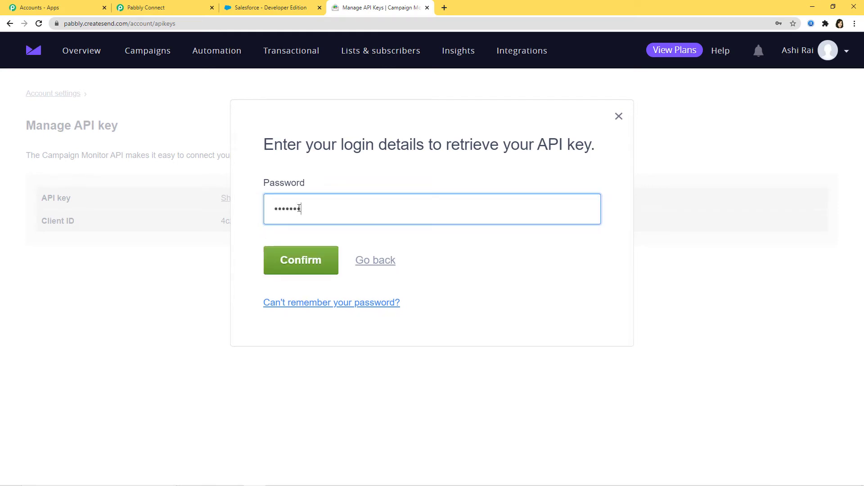
text(•••••)
click(303, 253)
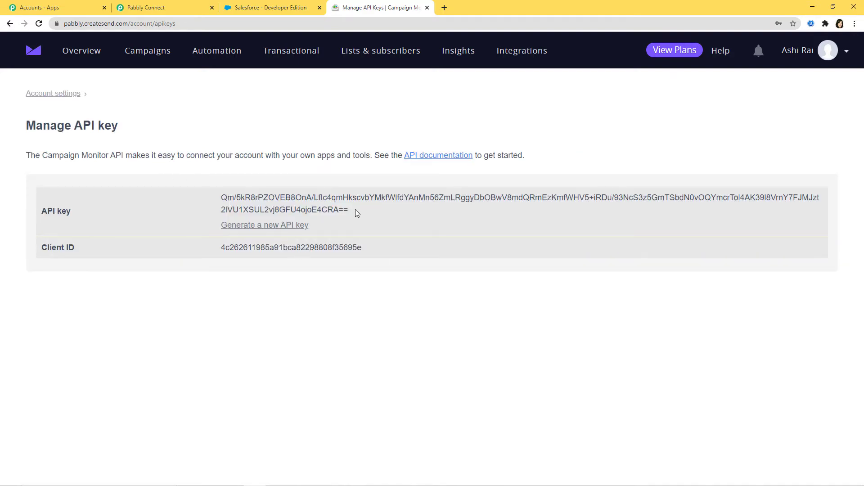
Copy the revealed API key and return to the Pabbly Connect tab
drag(355, 209, 223, 198)
right_click(251, 201)
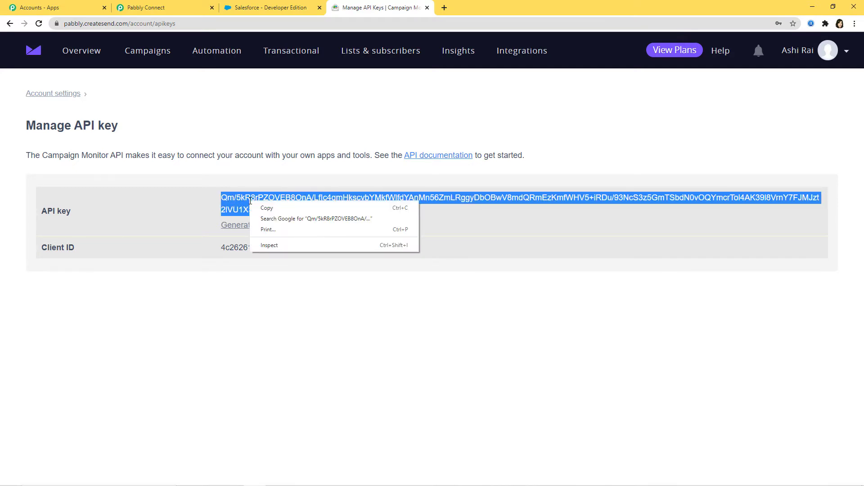
click(268, 208)
click(152, 10)
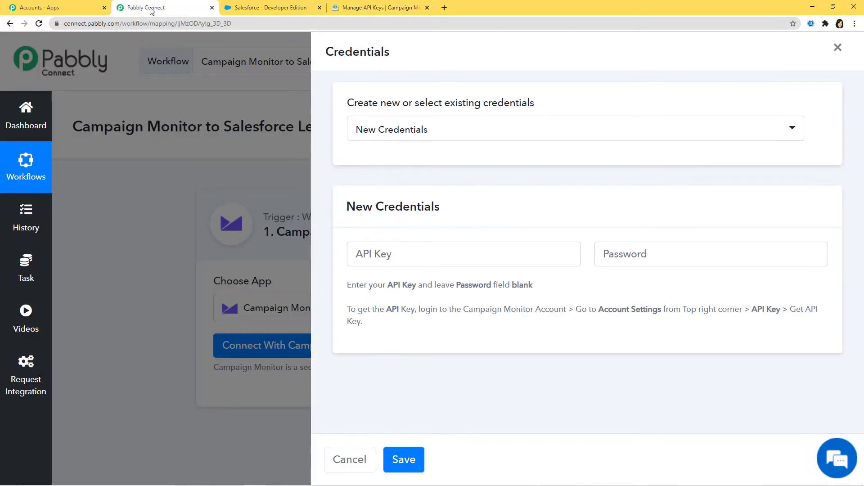
Paste the Campaign Monitor API key into the API Key field and save the connection
click(358, 252)
right_click(362, 250)
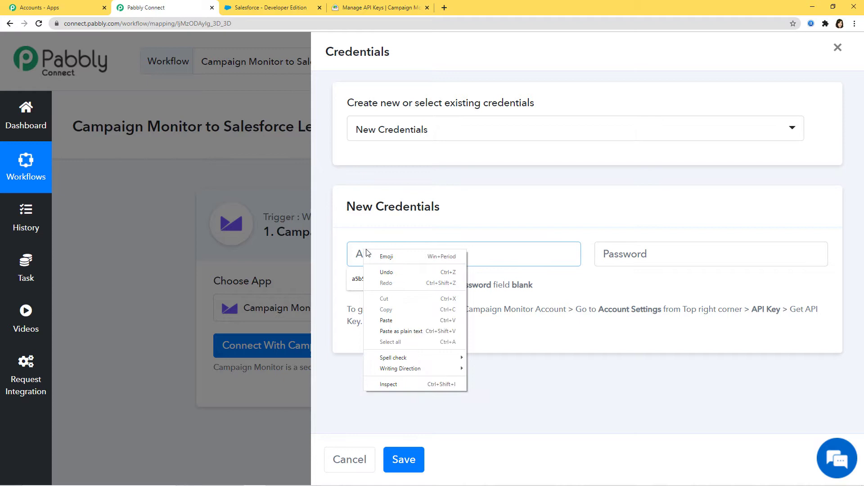
click(423, 320)
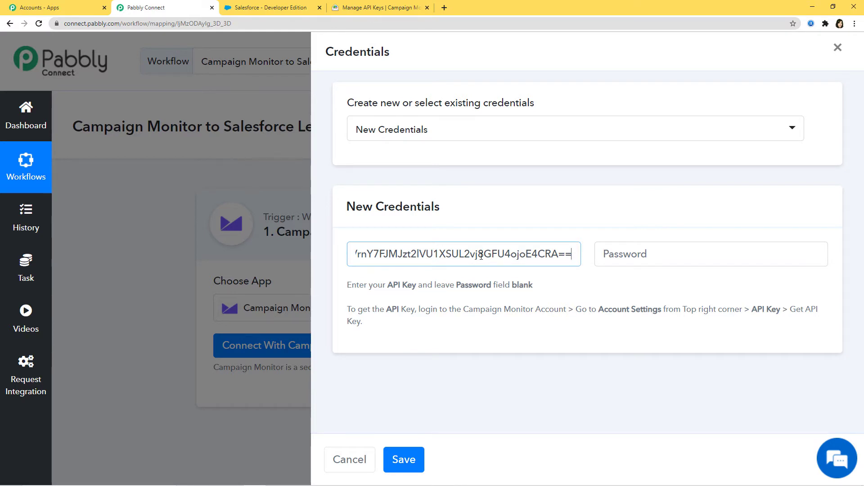
click(396, 466)
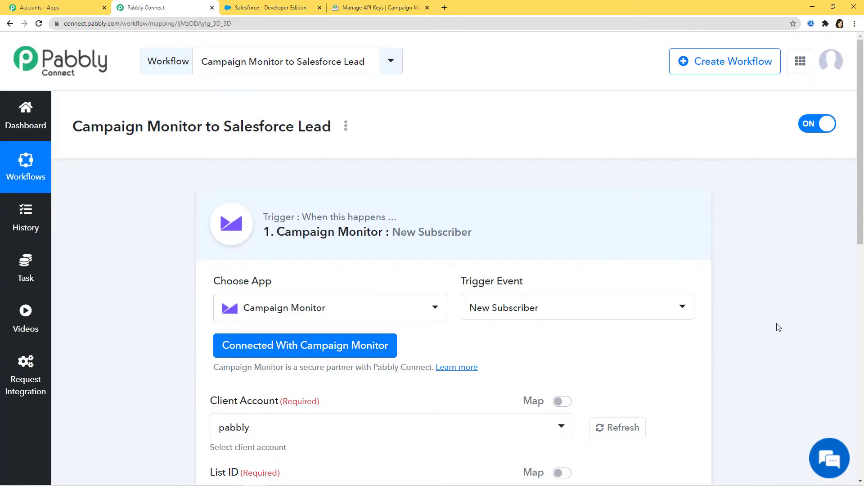
Choose the 'pabbly' client account, then go to Campaign Monitor's lists page
scroll(778, 324, down, 3)
scroll(721, 324, down, 2)
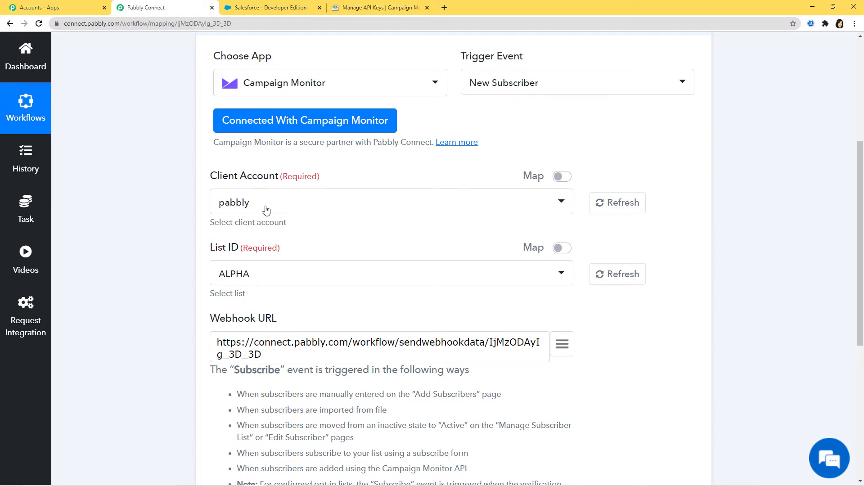
click(265, 208)
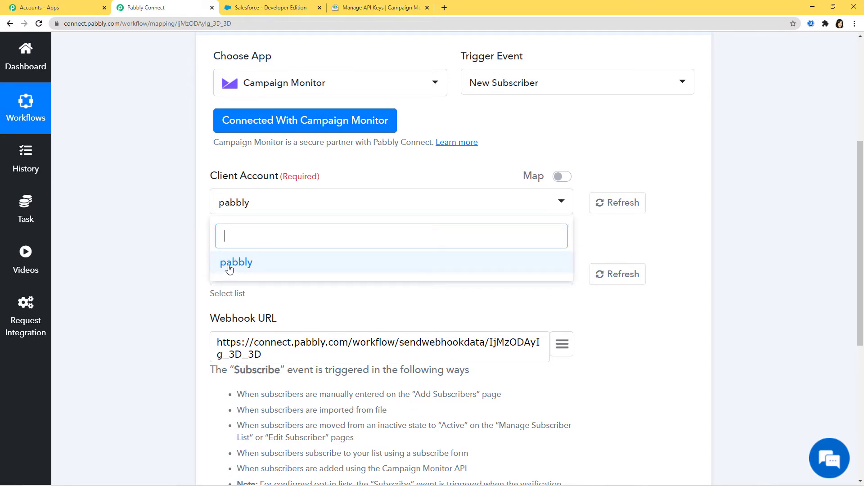
click(249, 266)
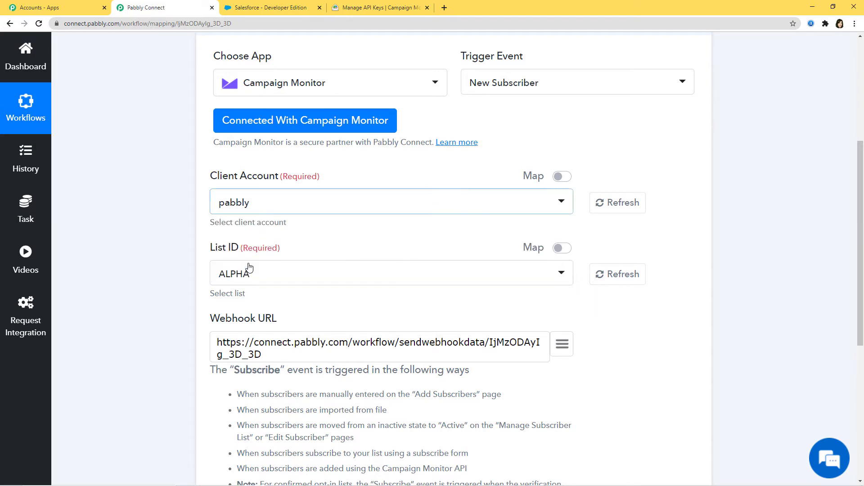
click(373, 7)
click(390, 59)
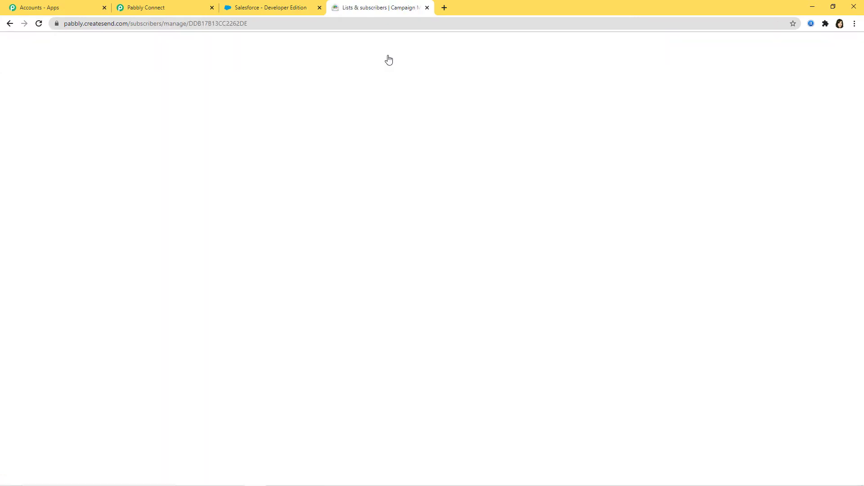
Create a single opt-in list named 'Campaign Monitor to Salesforce'
scroll(496, 142, down, 3)
scroll(496, 142, down, 2)
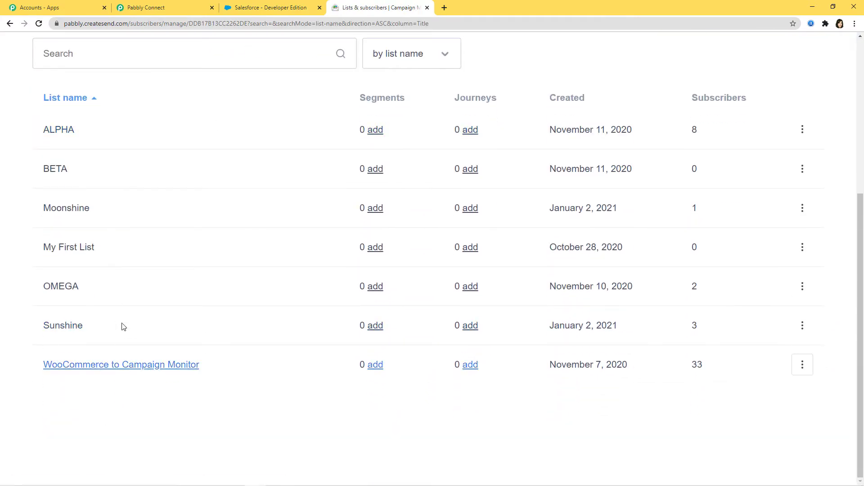
scroll(437, 366, up, 2)
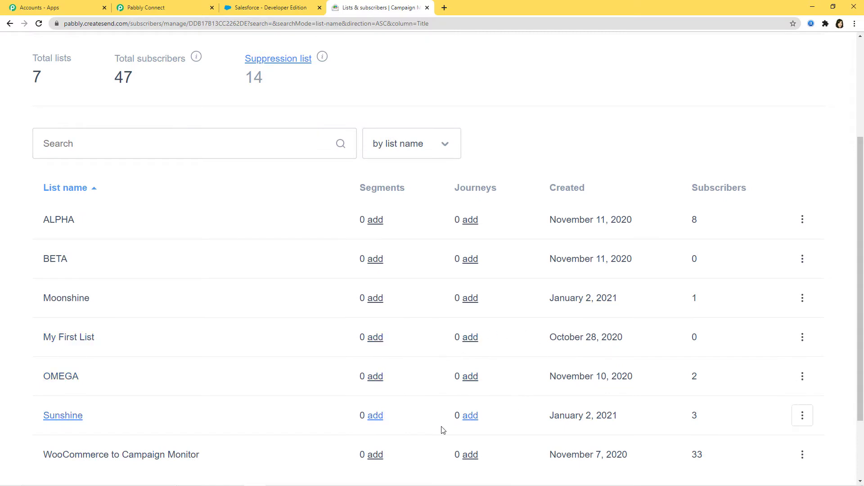
scroll(544, 215, up, 2)
click(781, 74)
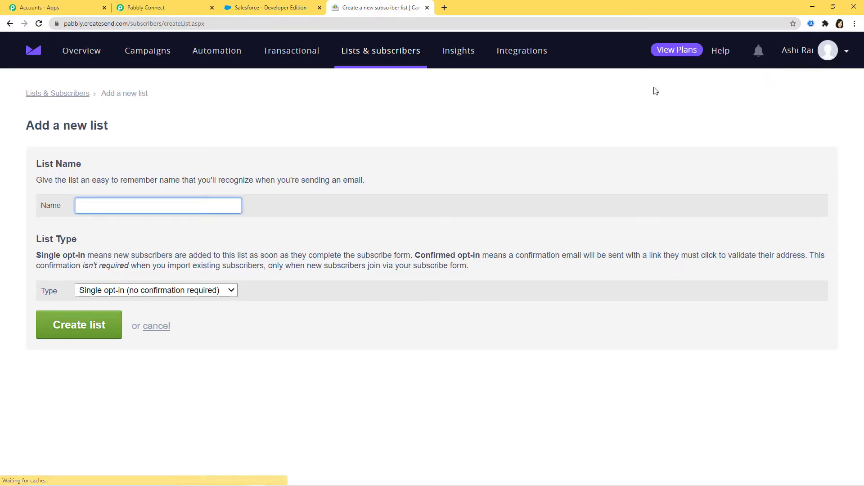
click(121, 206)
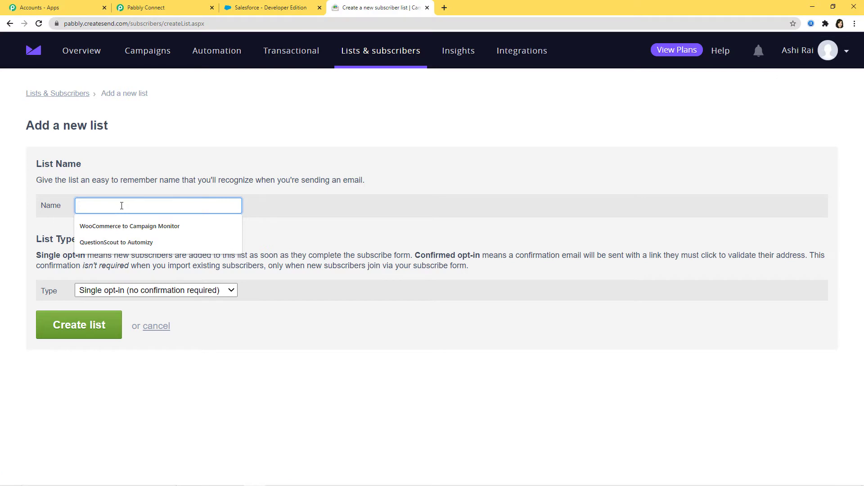
text(Campaign N)
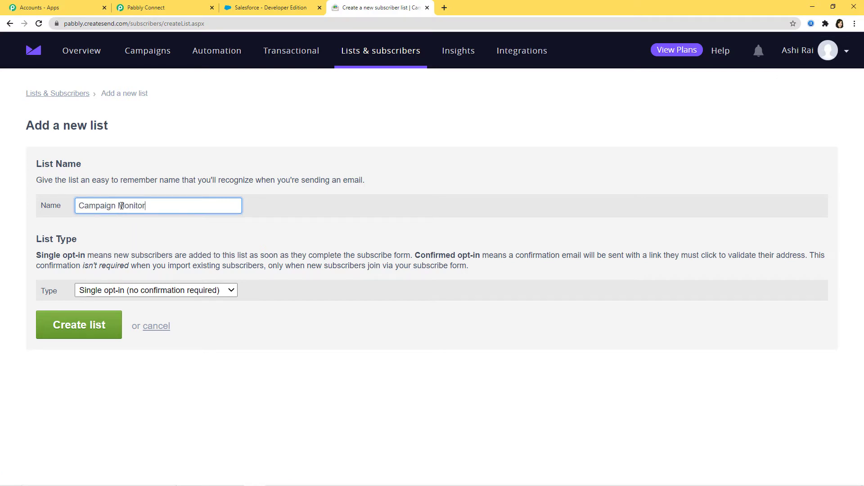
text(onitor to Salesforce)
click(99, 326)
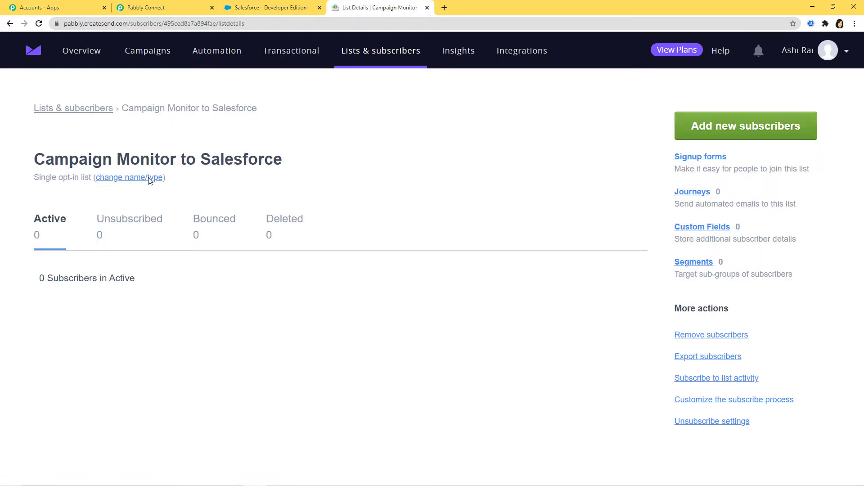
Refresh the List ID options and select the 'Campaign Monitor to Salesforce' list
click(164, 8)
click(620, 279)
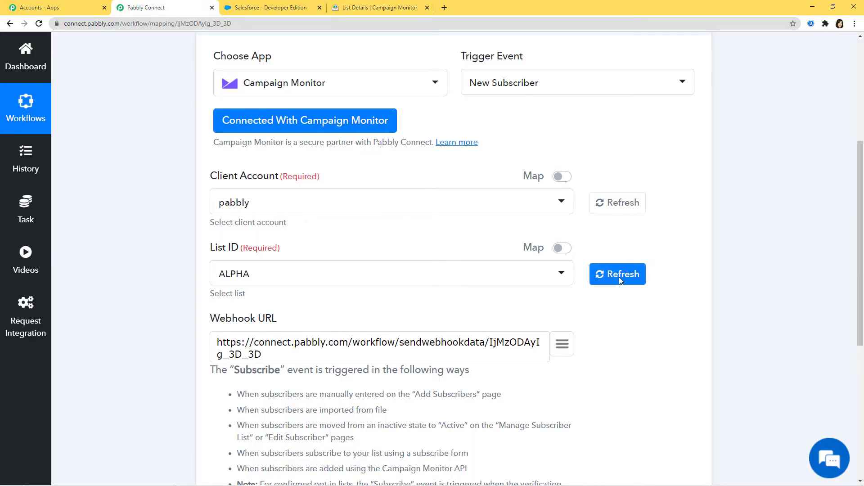
click(550, 276)
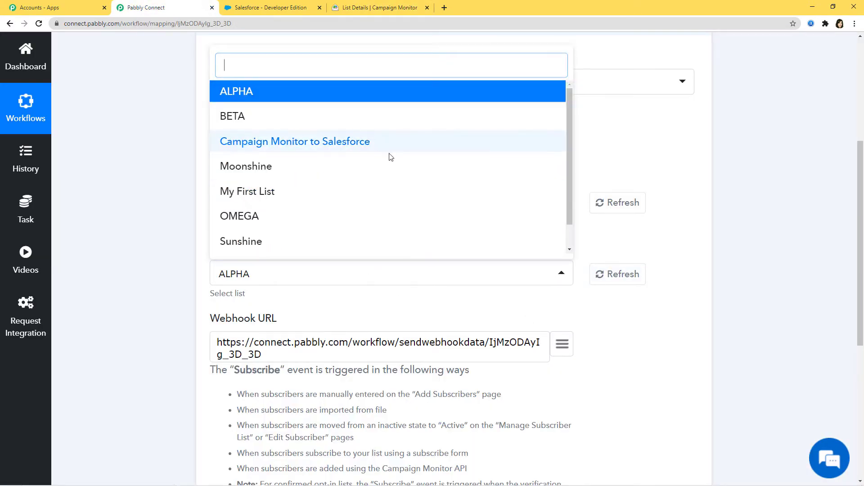
click(310, 142)
scroll(615, 360, down, 2)
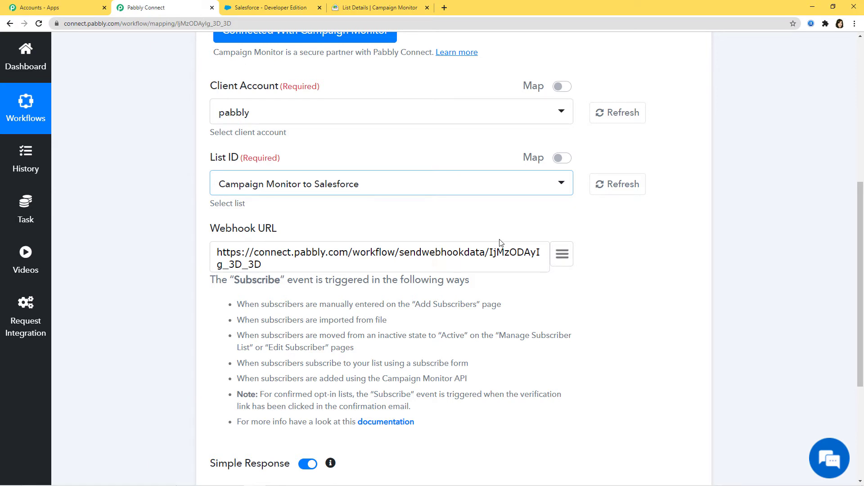
scroll(501, 243, up, 3)
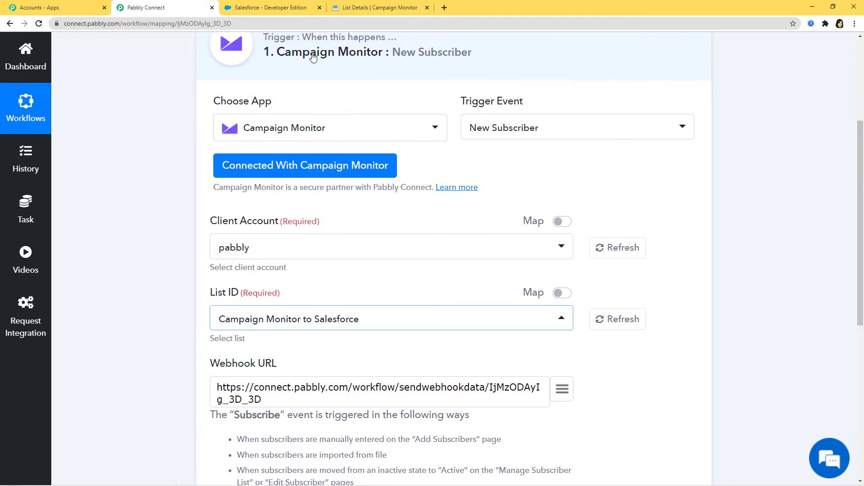
scroll(604, 179, down, 3)
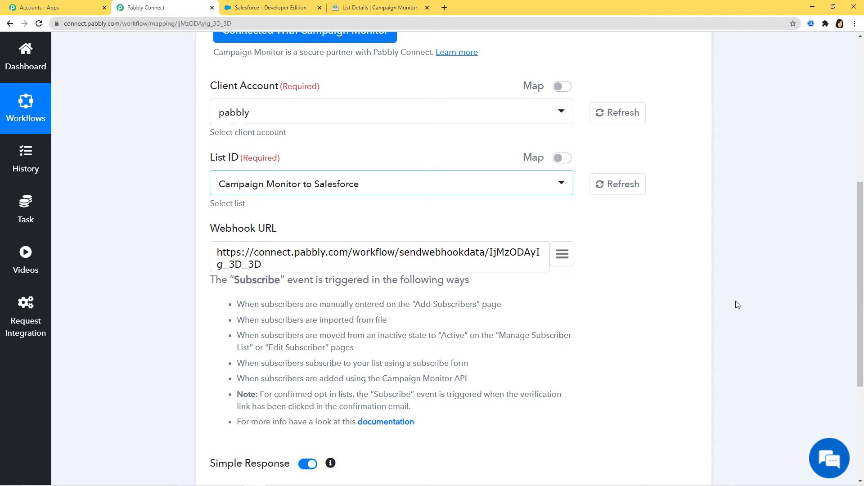
scroll(247, 390, down, 3)
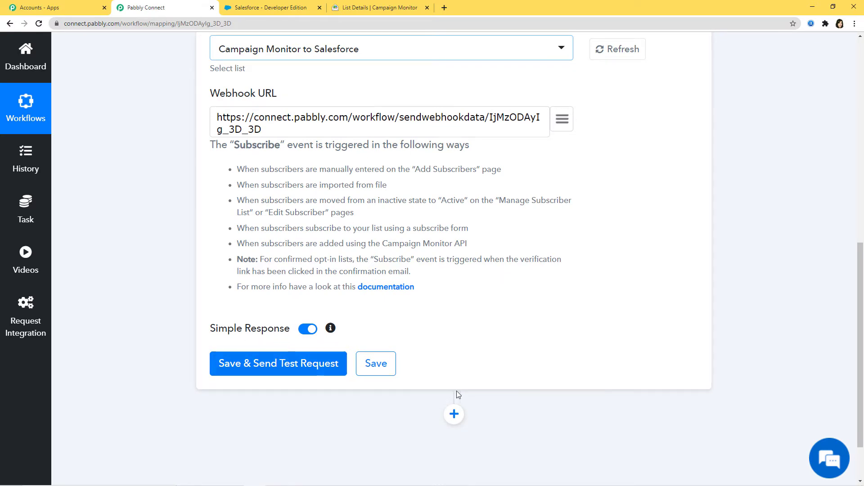
scroll(463, 394, up, 1)
scroll(467, 396, up, 3)
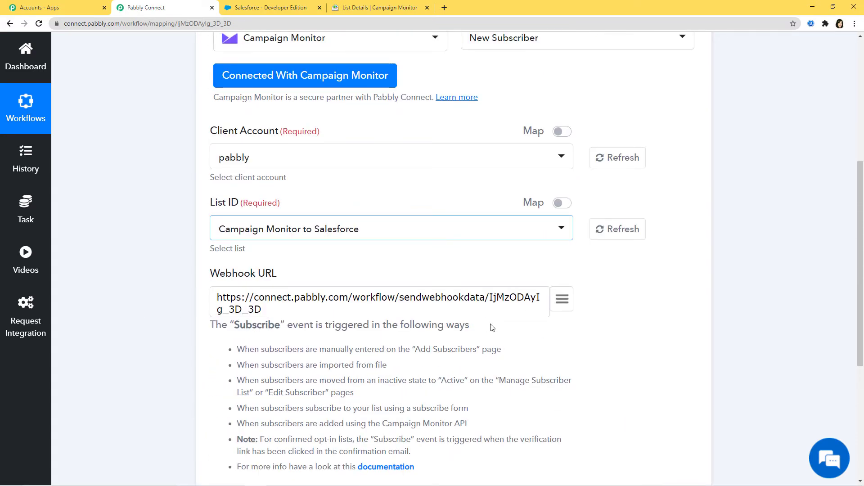
scroll(490, 329, down, 5)
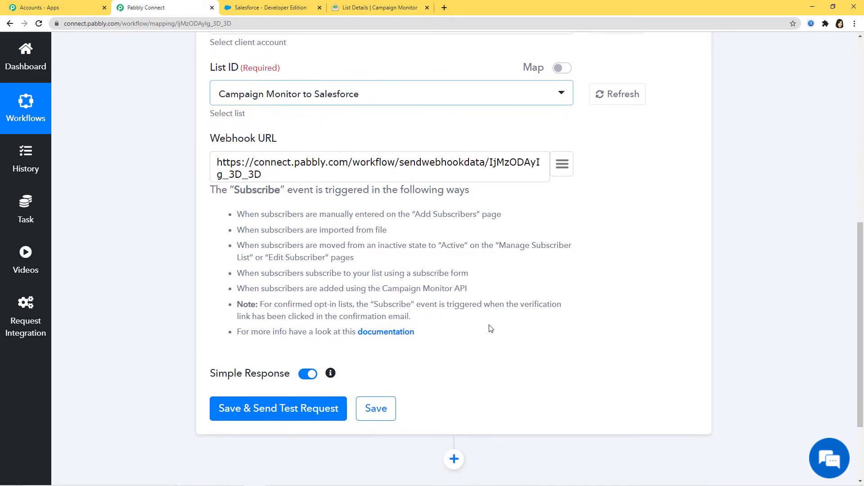
Save and send a test request, start capturing the webhook response, and return to Campaign Monitor
click(235, 302)
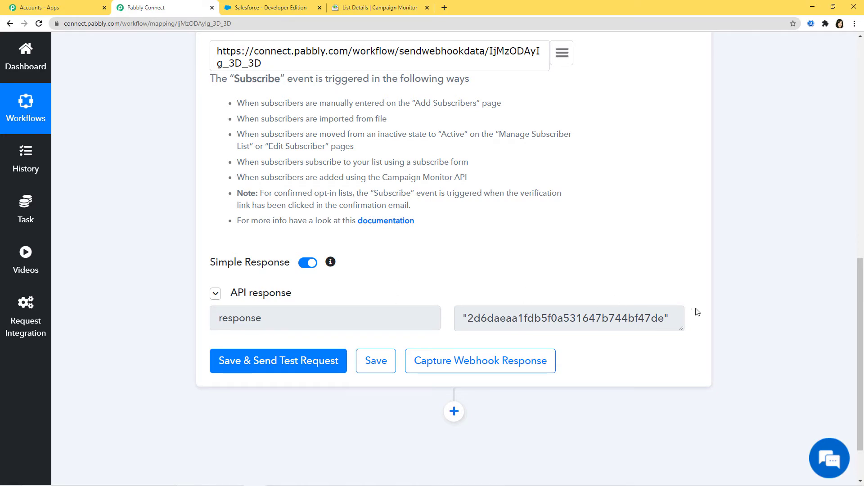
scroll(599, 297, up, 10)
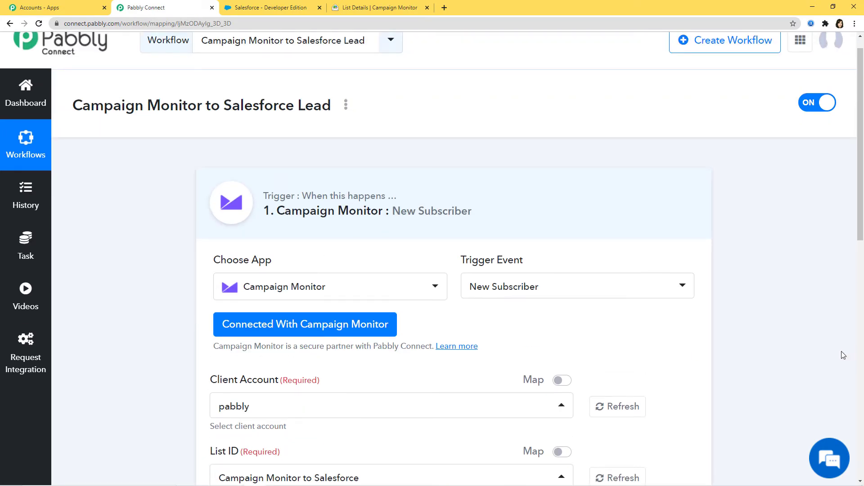
scroll(841, 353, down, 10)
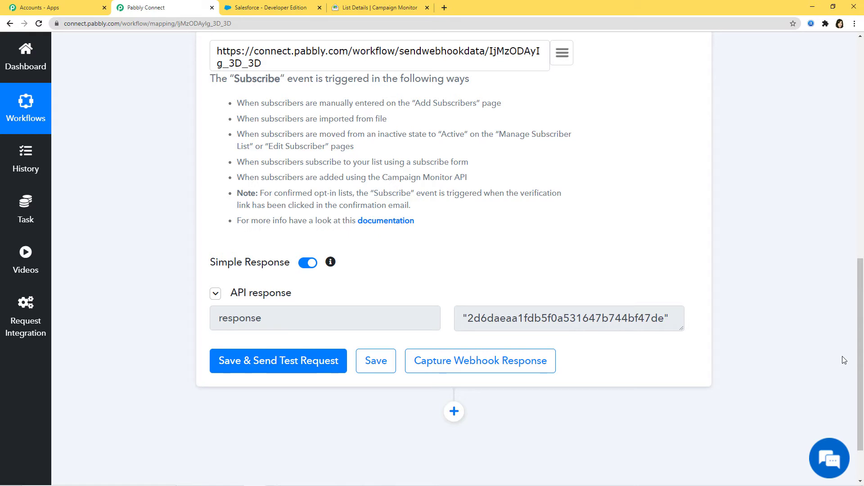
click(490, 367)
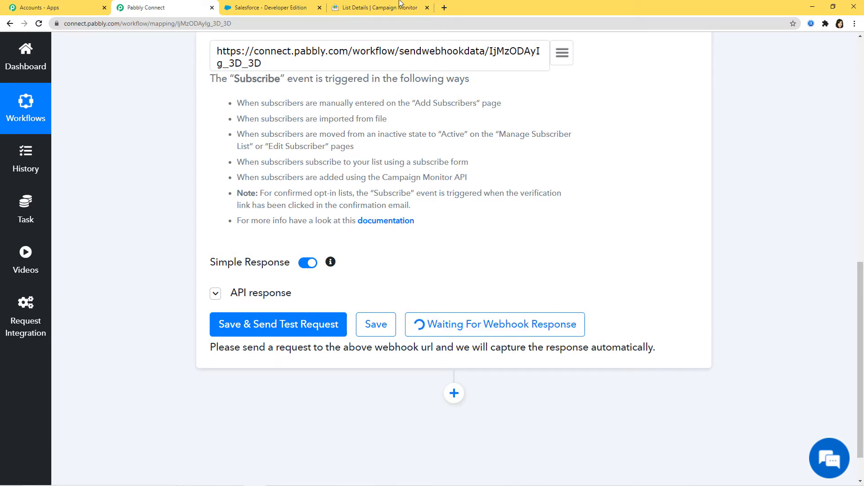
click(391, 11)
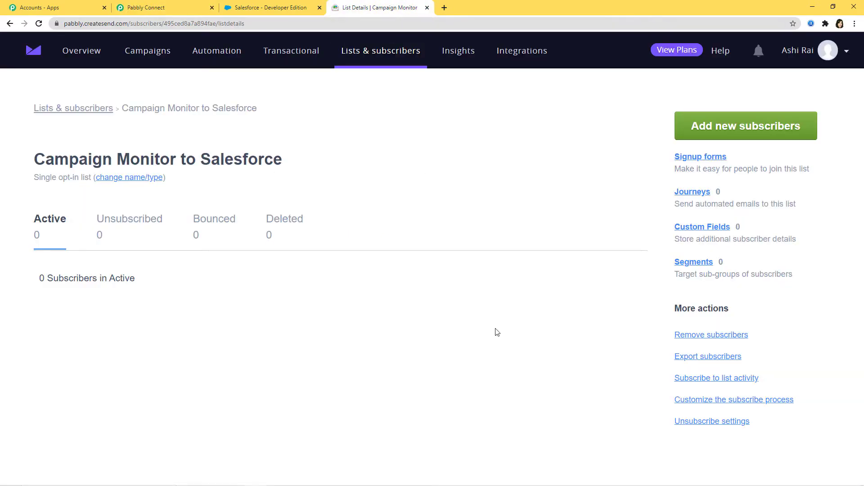
Enter one subscriber's name, email, phone, address, city, state, country and company, and import it
click(749, 131)
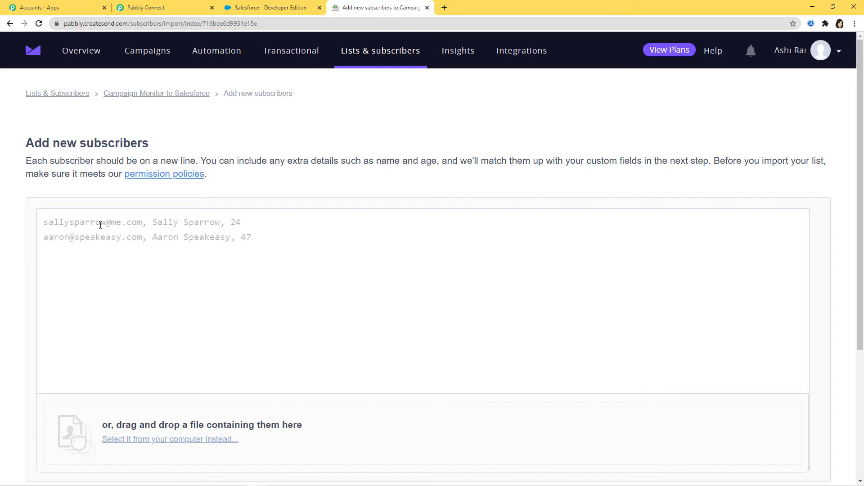
click(63, 222)
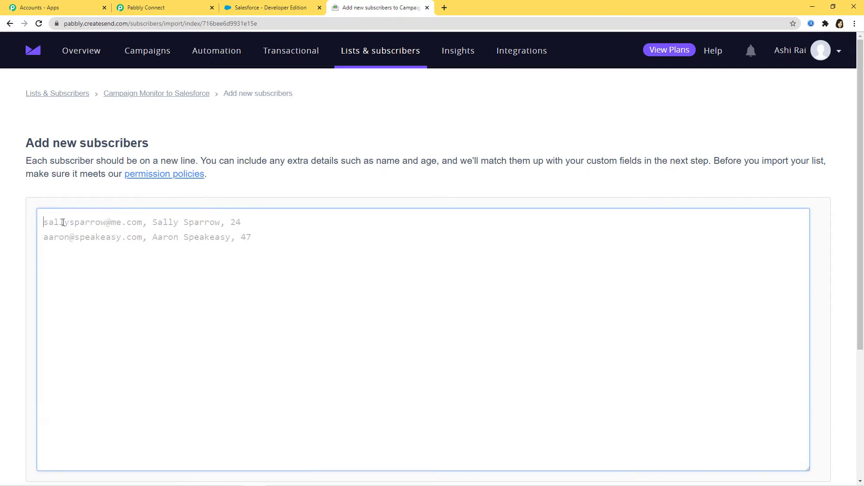
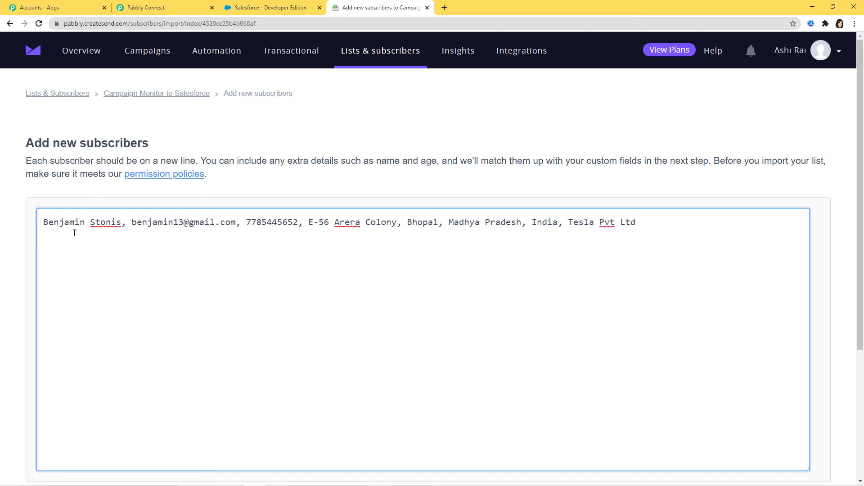
scroll(297, 245, down, 3)
click(100, 397)
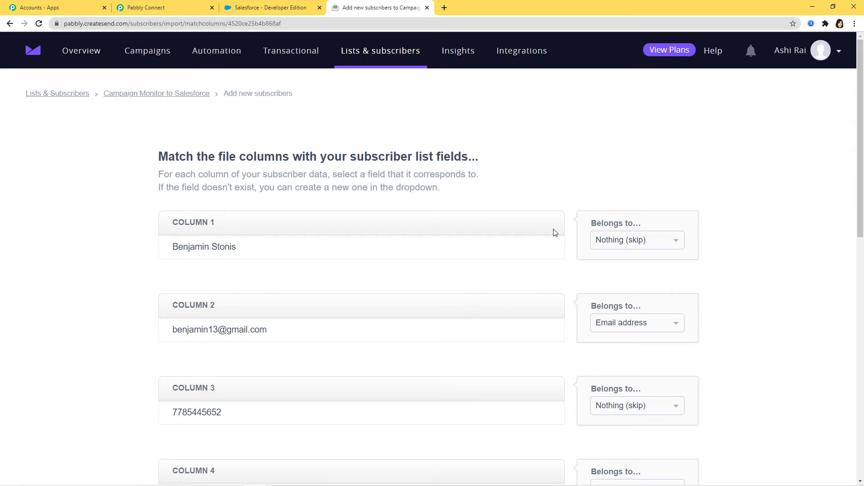
Assign column 1 to Full name and create new fields Phone Number, Address (numeric) and City (text)
click(623, 240)
click(618, 303)
scroll(742, 335, down, 4)
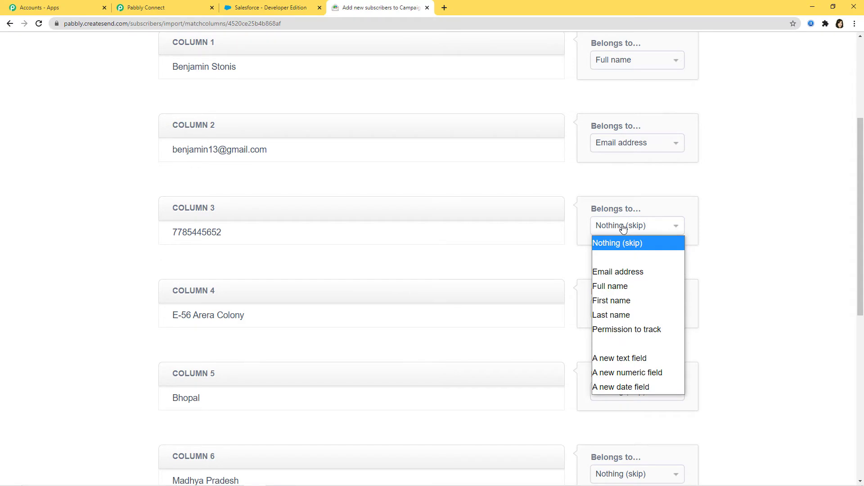
click(631, 373)
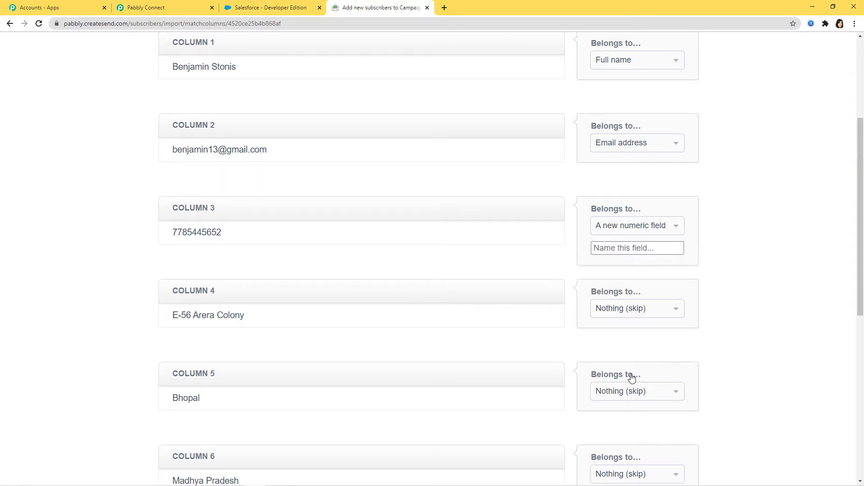
text(Phone Number)
click(683, 307)
click(633, 448)
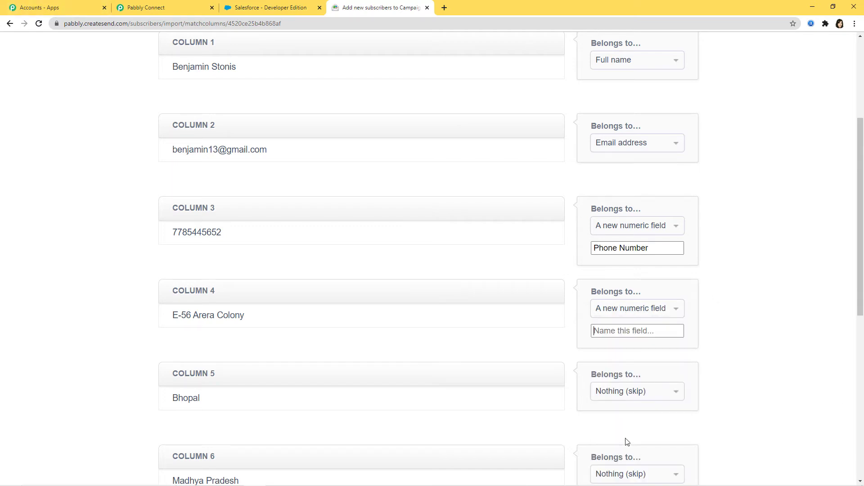
text(Address)
scroll(792, 367, down, 3)
click(657, 256)
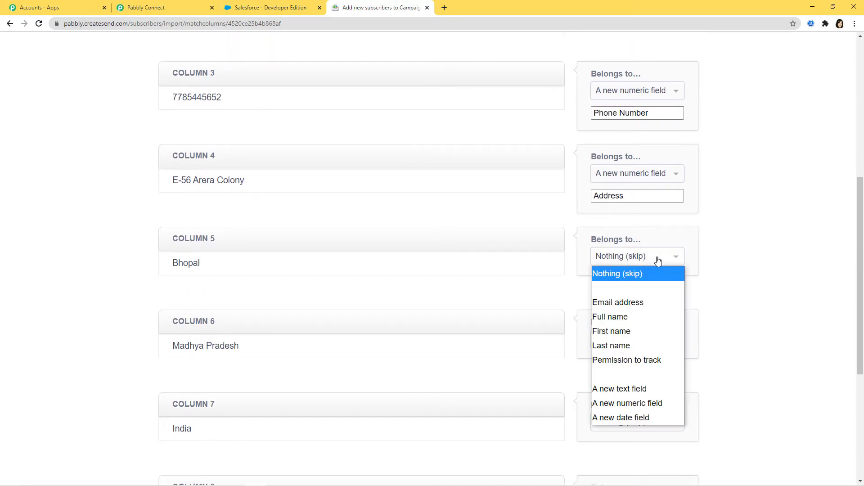
click(631, 390)
text(City)
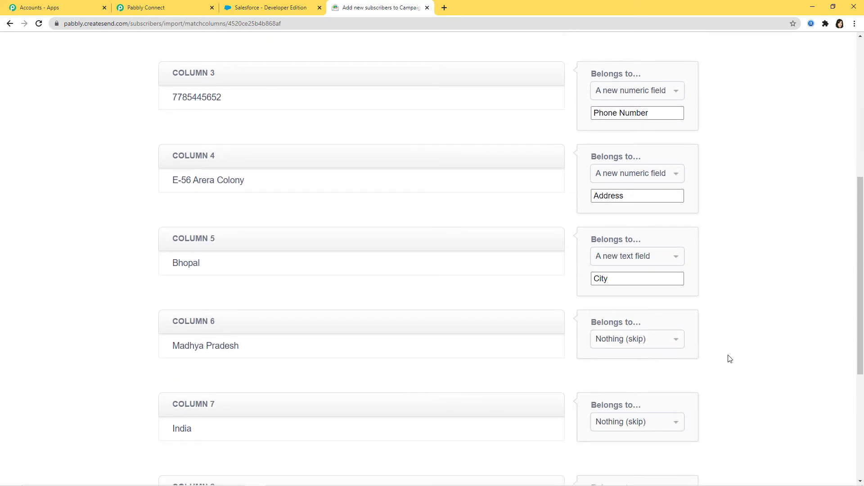
Create new text fields State, Country and Organization for columns 6–8 and finish adding subscribers
click(649, 341)
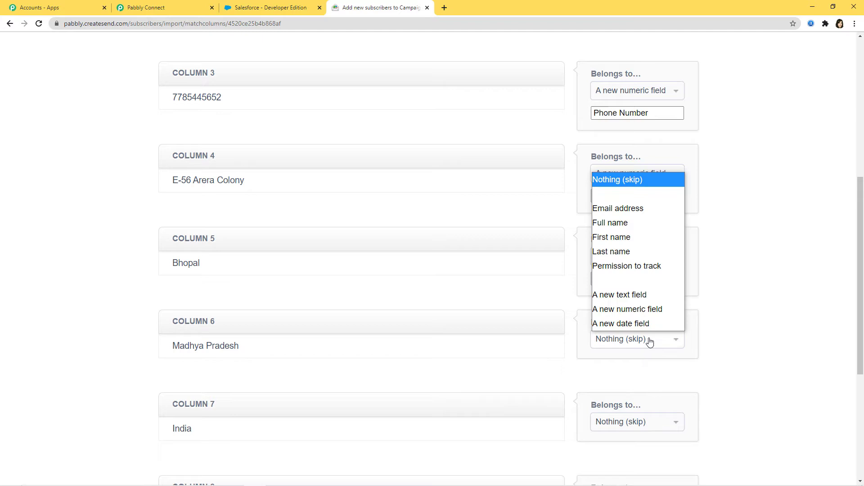
click(634, 296)
text(State)
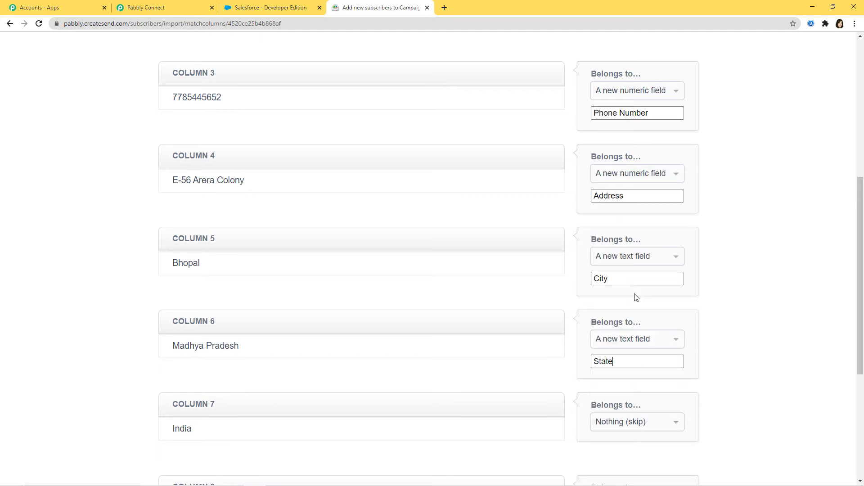
scroll(649, 323, down, 3)
click(640, 288)
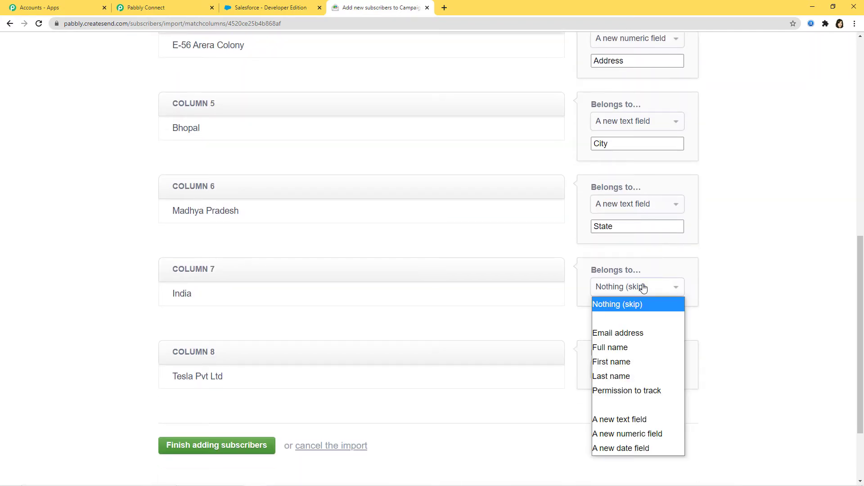
click(625, 421)
text(Country)
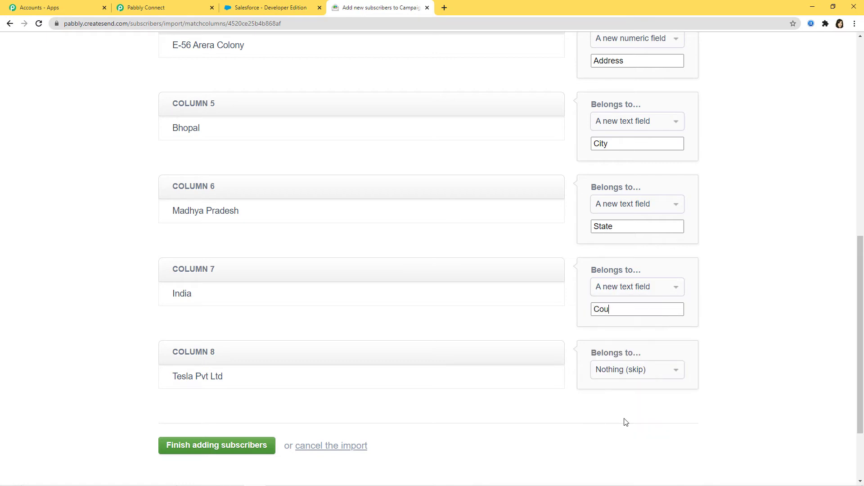
click(631, 369)
click(633, 329)
text(O)
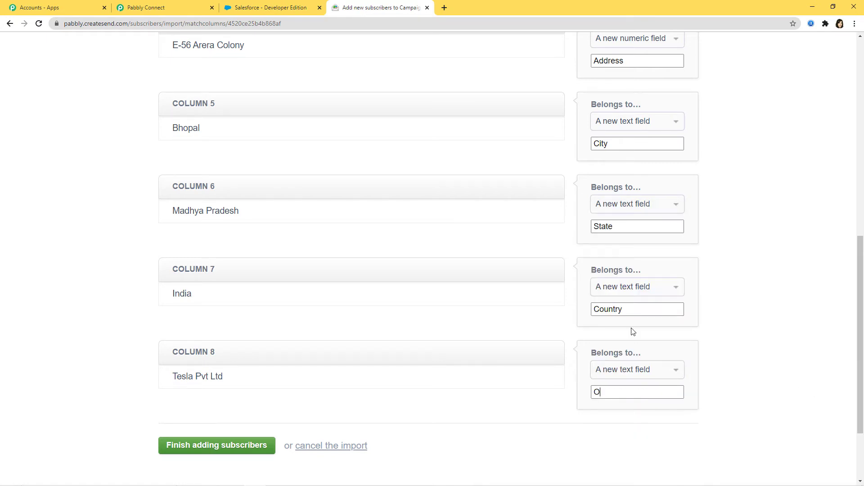
text(rganization)
scroll(315, 270, down, 1)
click(231, 400)
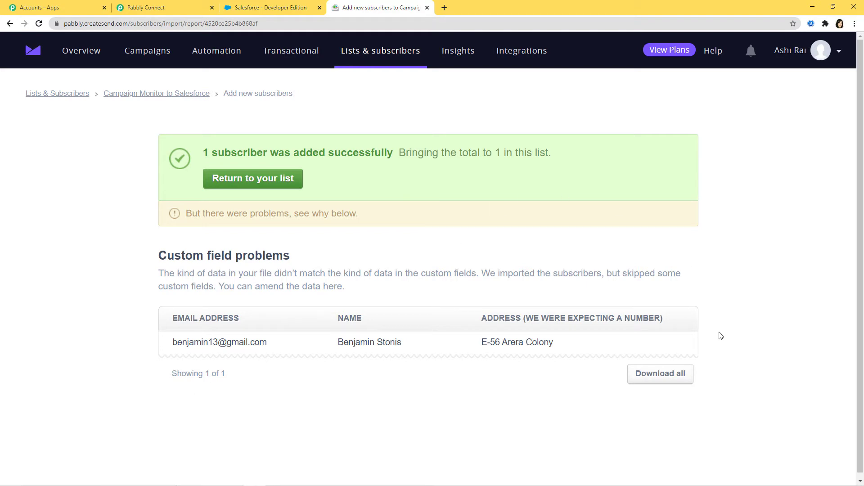
Back in Pabbly Connect, review the subscriber's webhook response with city, state, country and organization, then save it
click(164, 9)
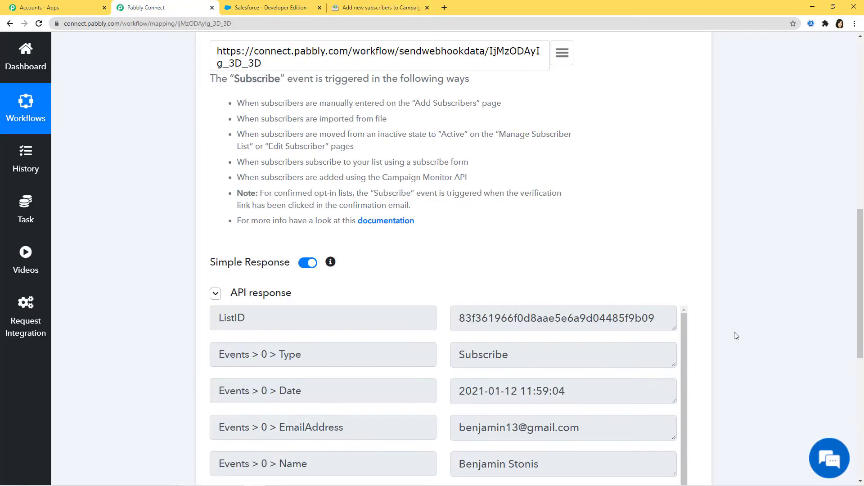
scroll(777, 386, down, 4)
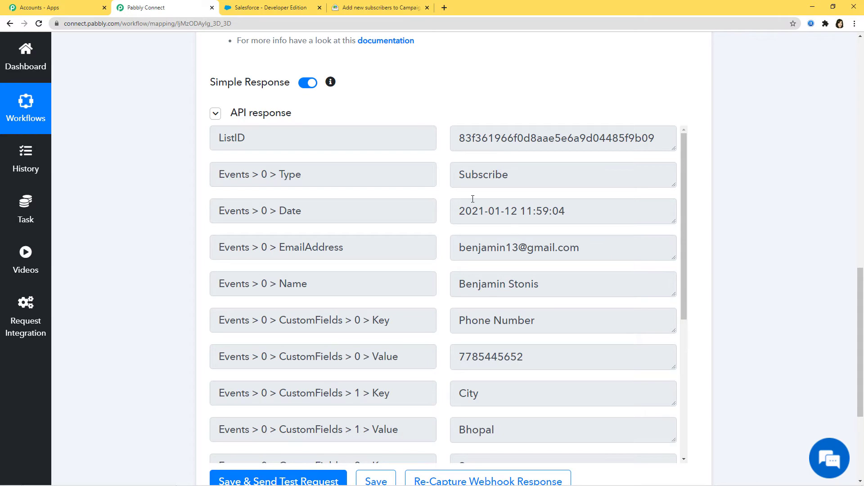
scroll(534, 351, down, 4)
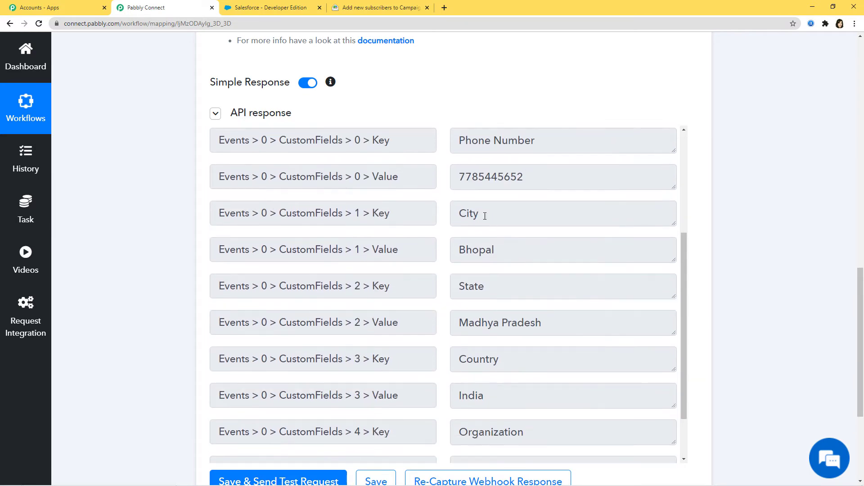
scroll(528, 306, down, 2)
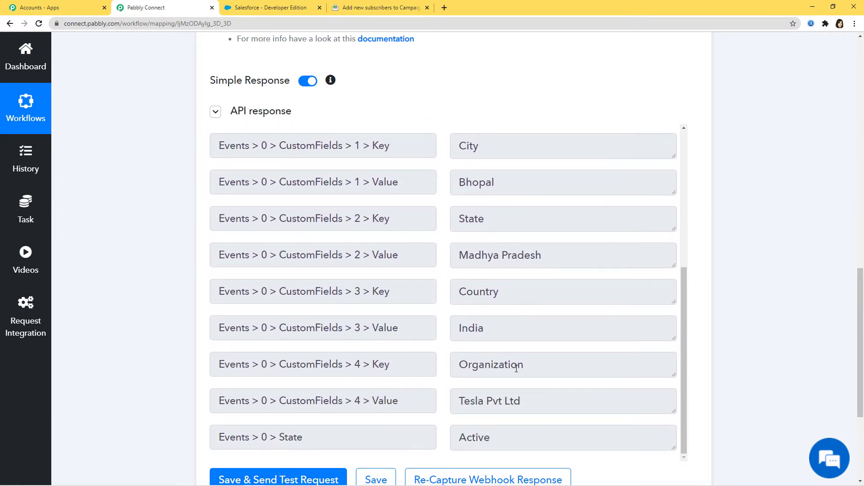
scroll(515, 367, down, 3)
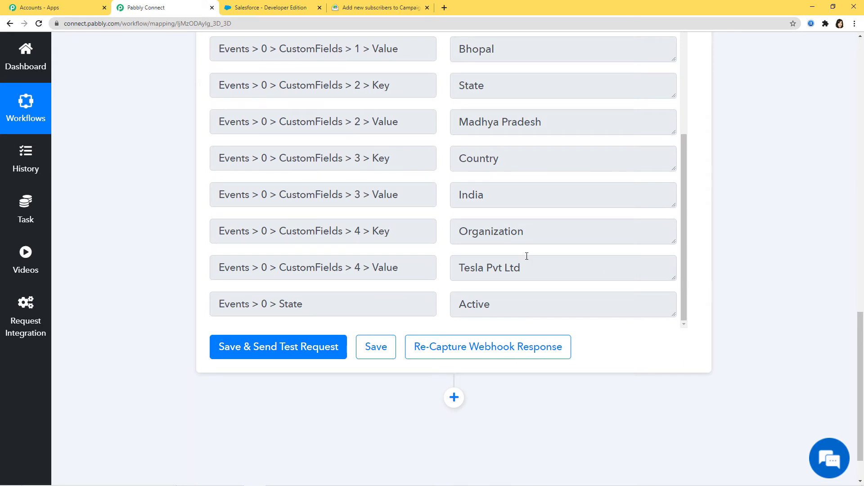
click(373, 348)
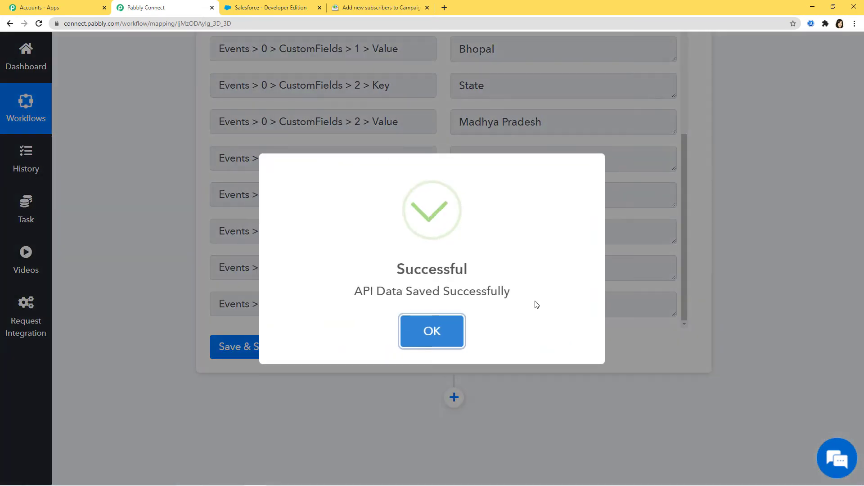
click(441, 341)
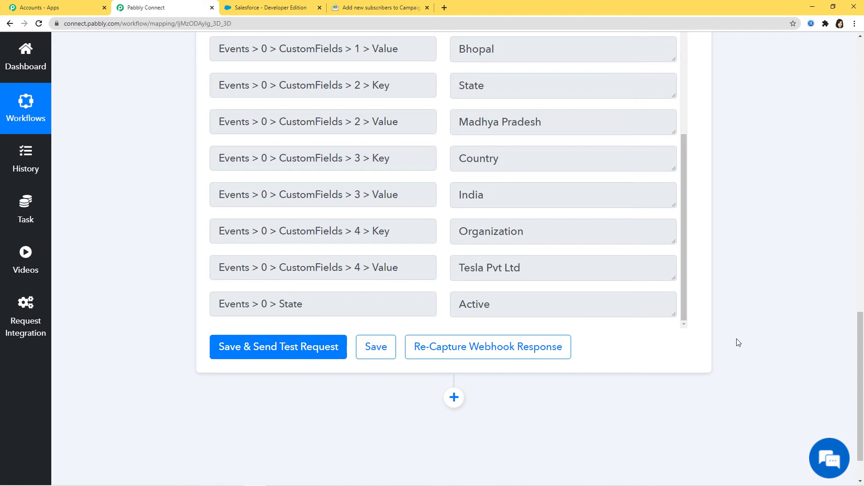
Add an action step using Salesforce with the Create Lead event
click(454, 397)
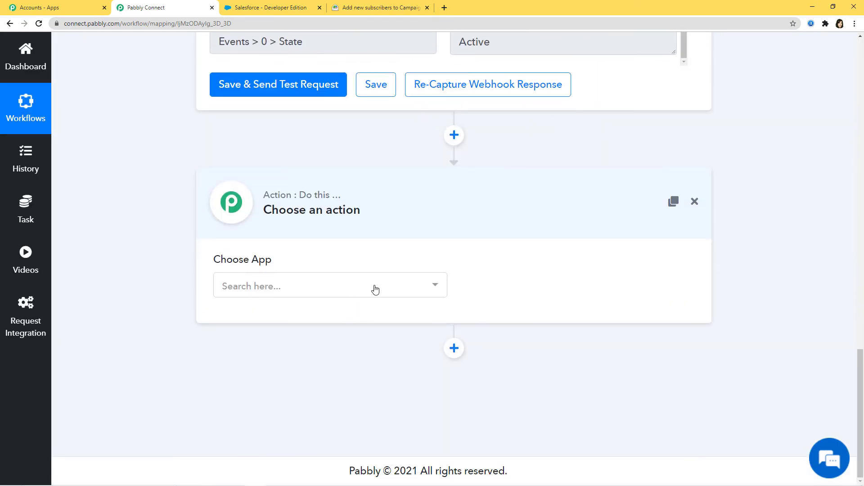
click(375, 287)
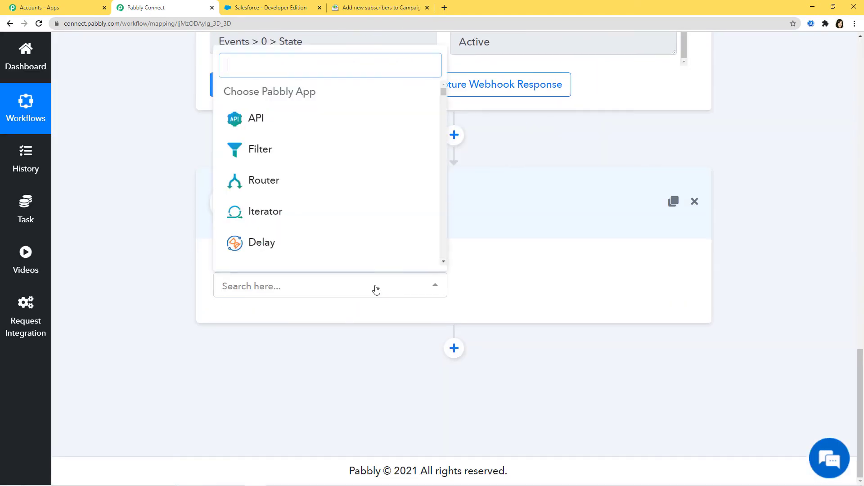
text(sal)
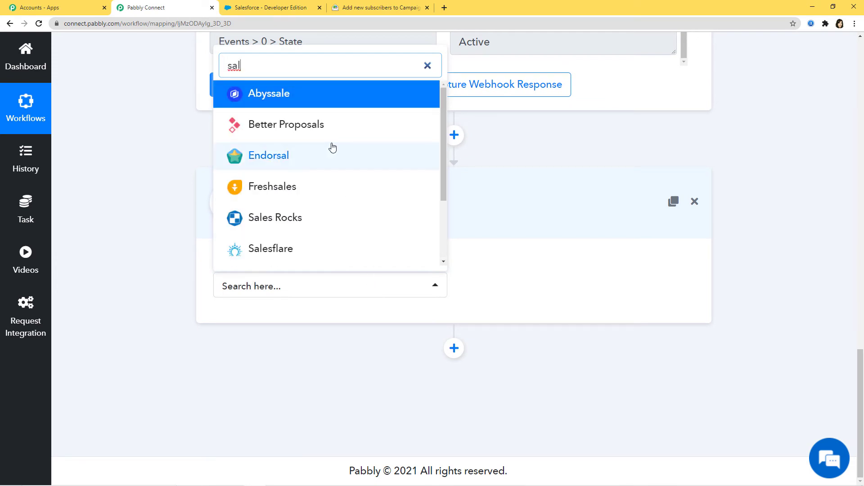
text(esf)
click(286, 258)
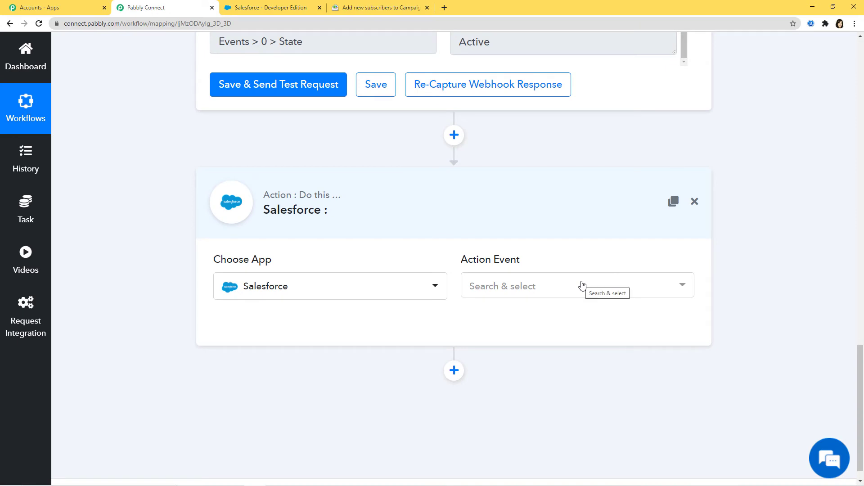
click(582, 286)
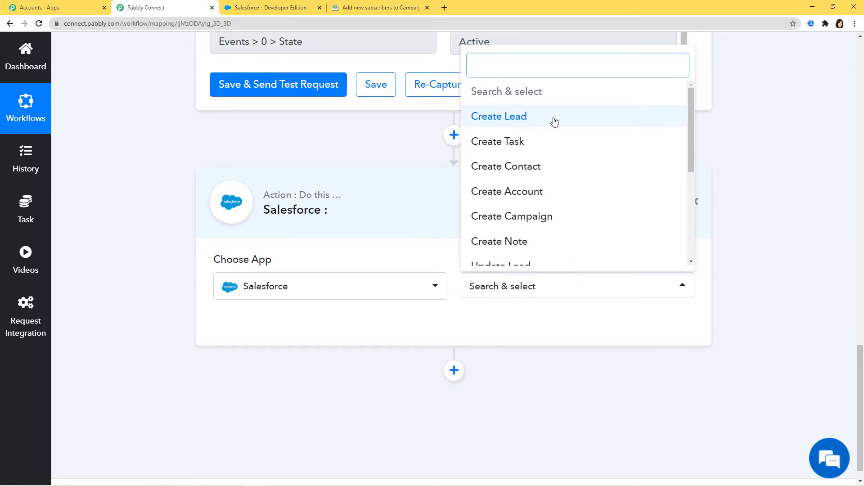
mouse_move(691, 118)
mouse_down()
mouse_move(695, 204)
mouse_move(691, 103)
mouse_up()
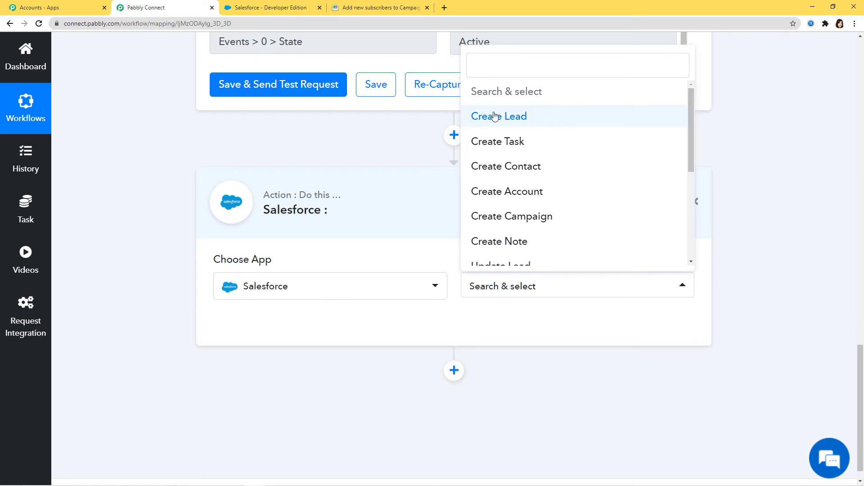
click(529, 119)
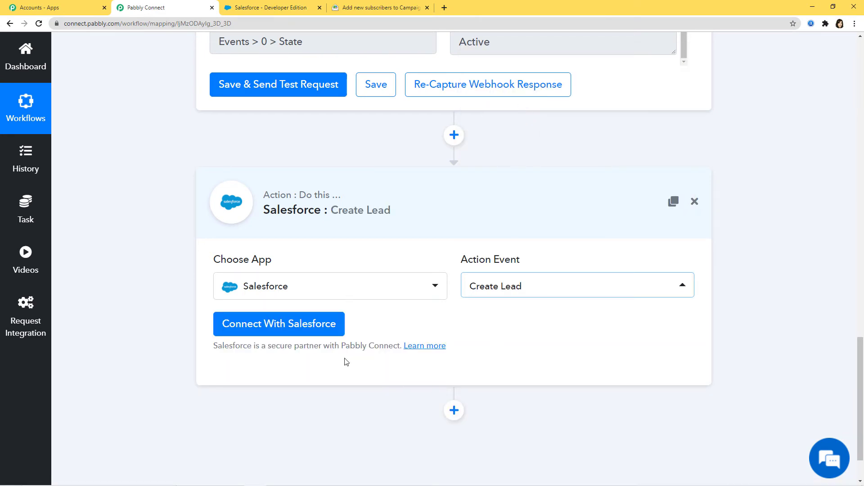
Connect a new Salesforce credential, allowing Pabbly Connect access to the account
click(279, 333)
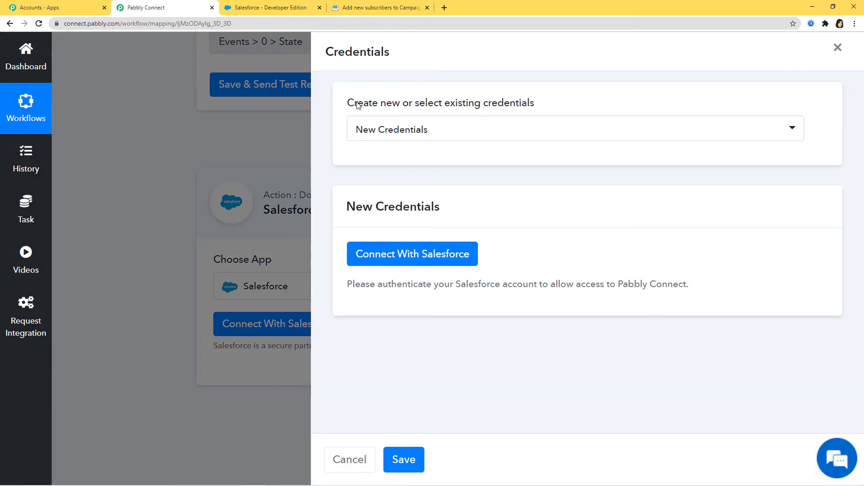
click(415, 133)
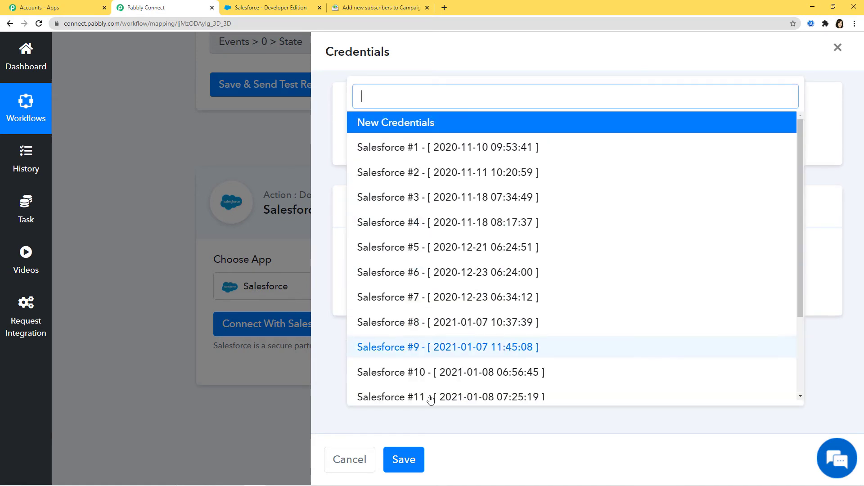
click(545, 52)
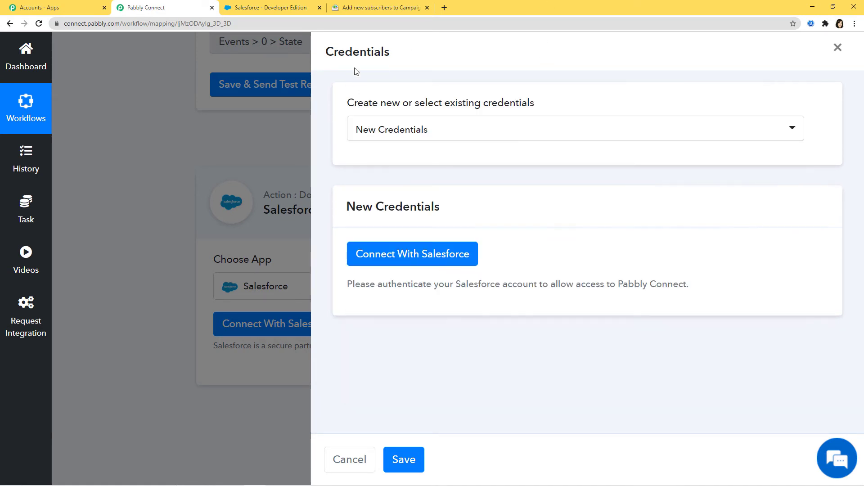
click(405, 261)
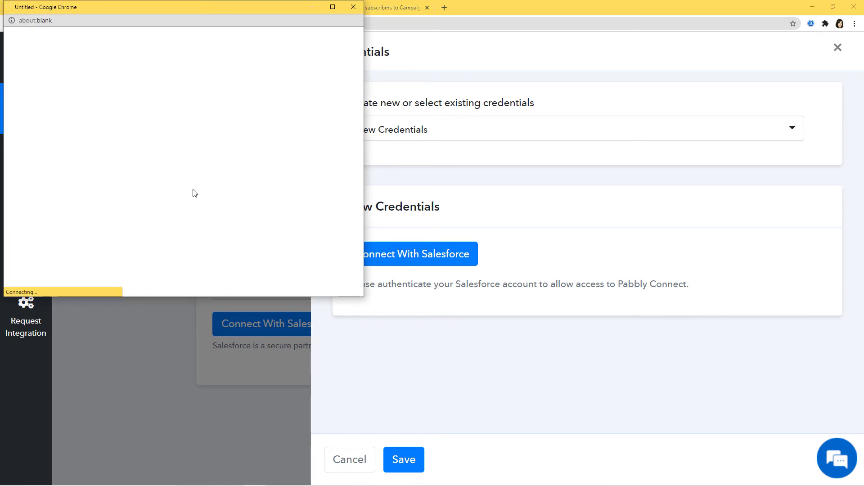
scroll(199, 194, down, 5)
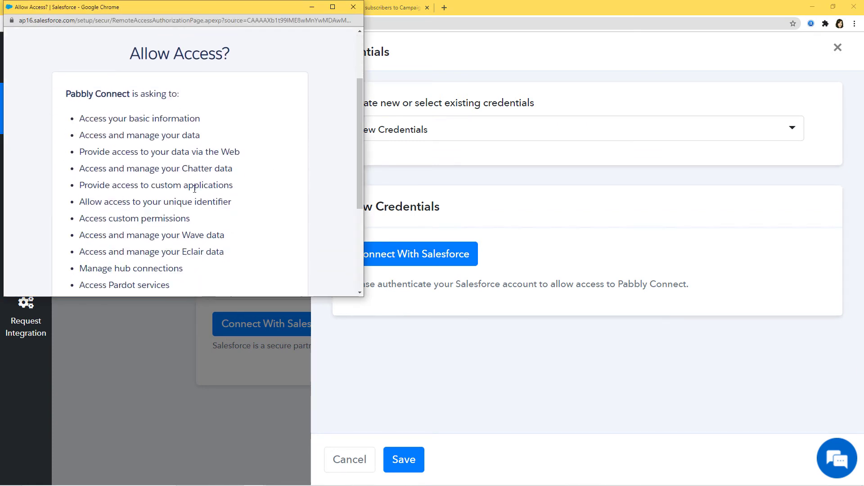
click(210, 201)
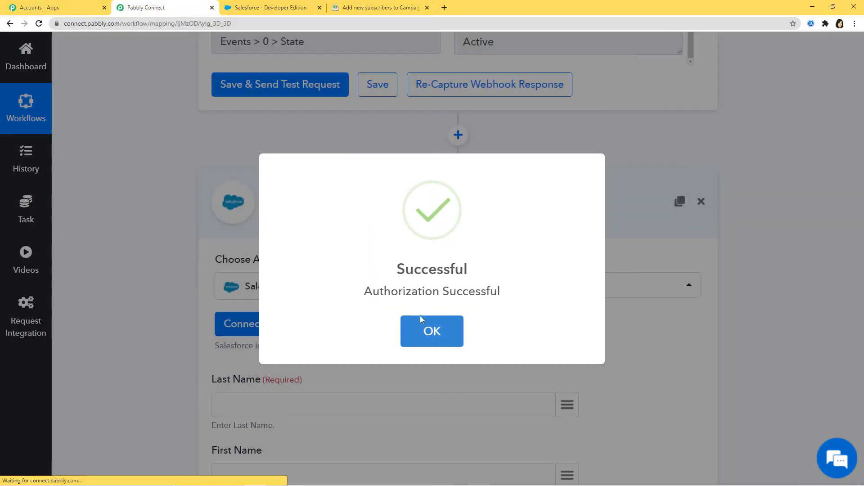
click(427, 336)
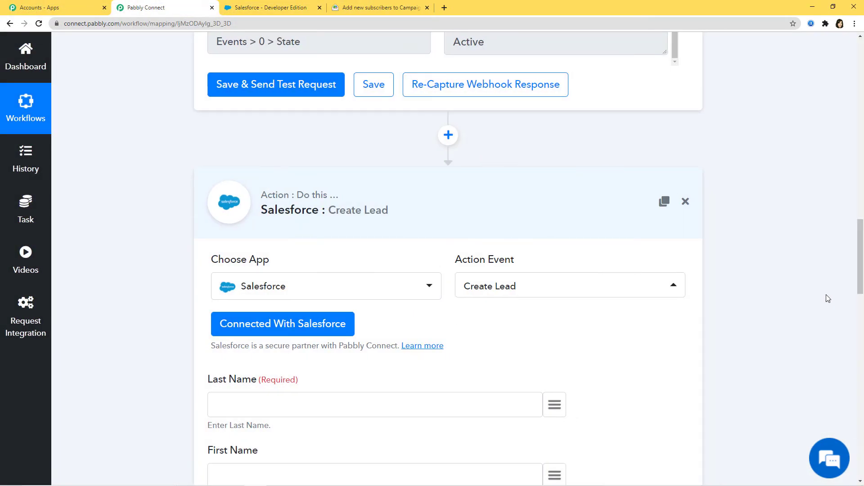
scroll(807, 299, down, 20)
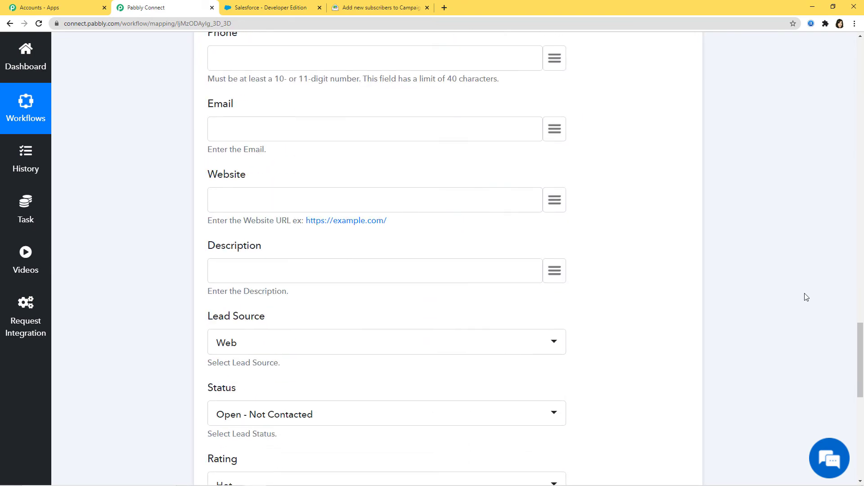
scroll(794, 291, down, 3)
scroll(792, 289, up, 20)
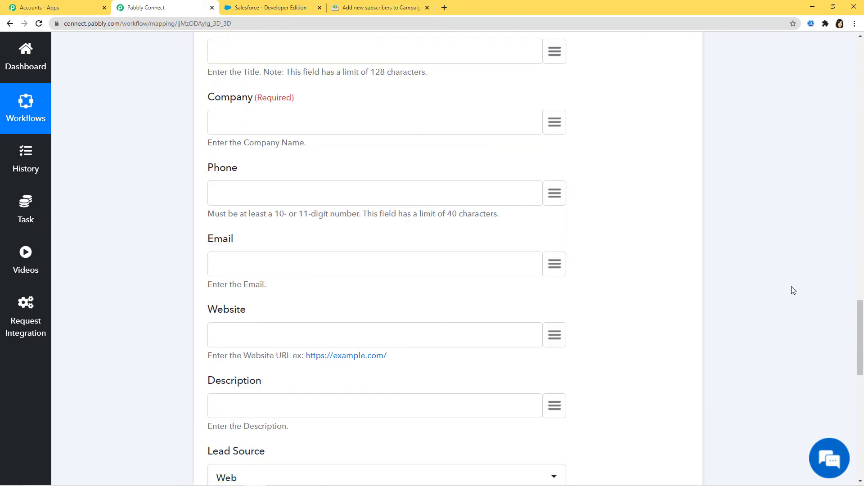
scroll(793, 291, up, 10)
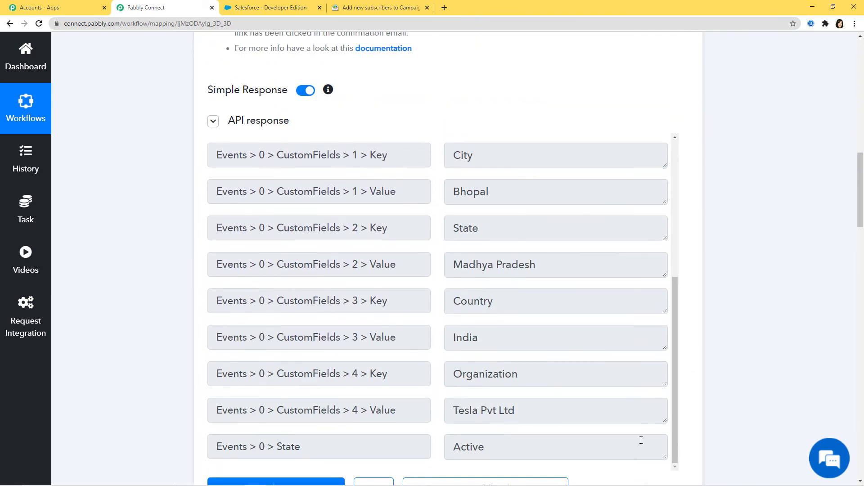
scroll(812, 267, down, 10)
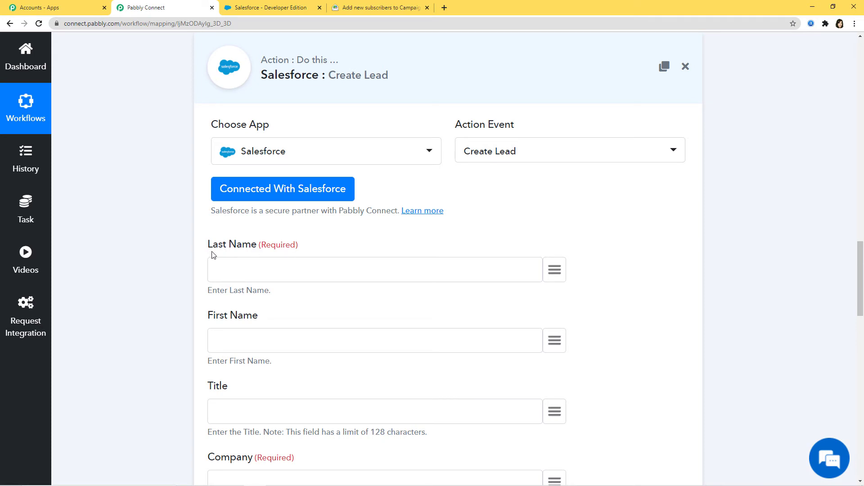
scroll(770, 292, up, 4)
scroll(783, 291, up, 8)
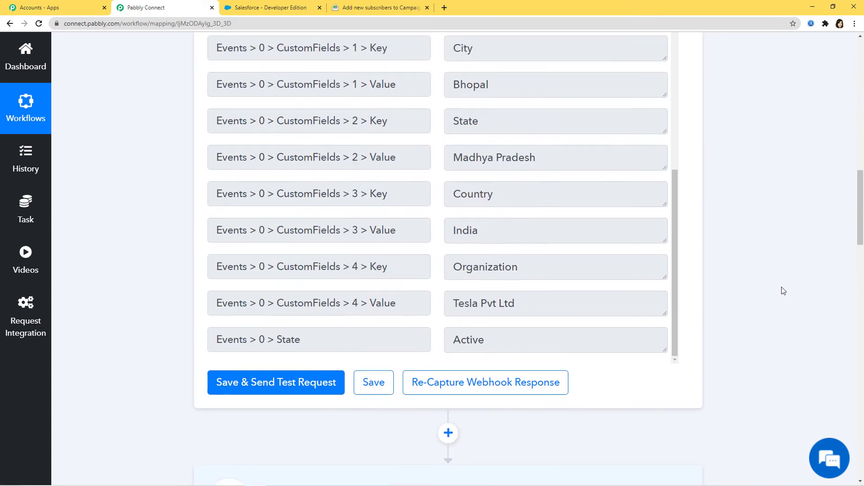
scroll(576, 255, up, 6)
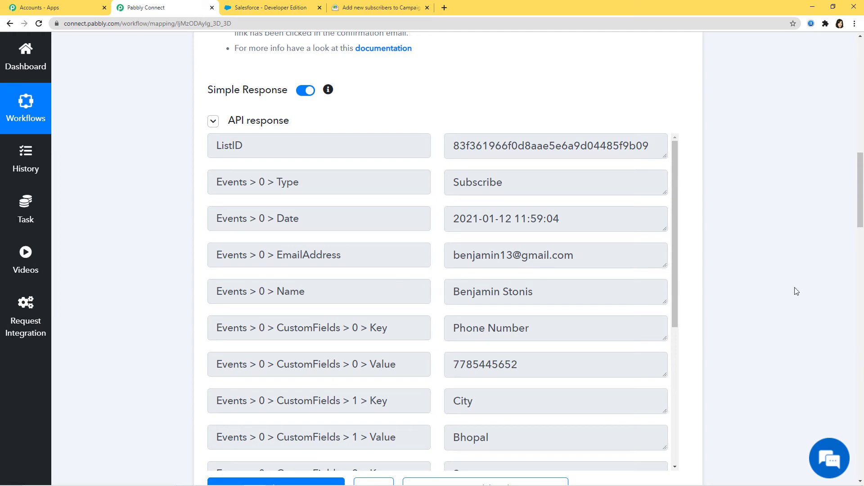
scroll(796, 291, down, 8)
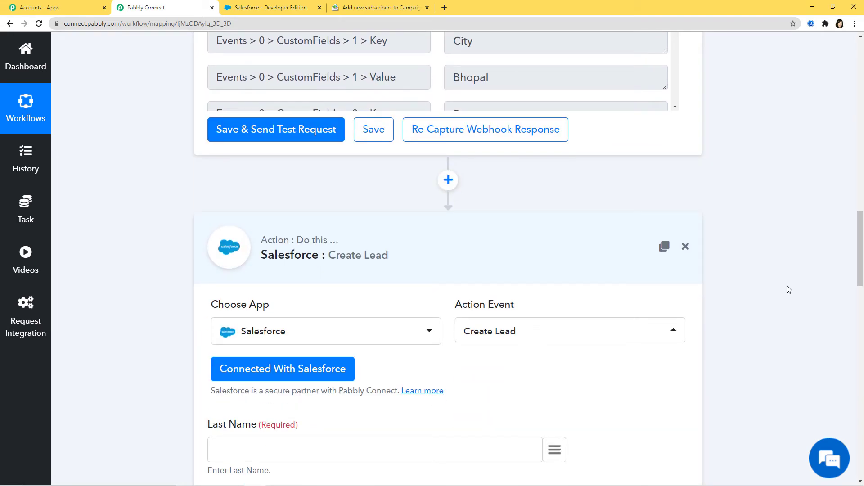
Insert a Text Formatter step with the Split Text event before the Salesforce action
click(449, 180)
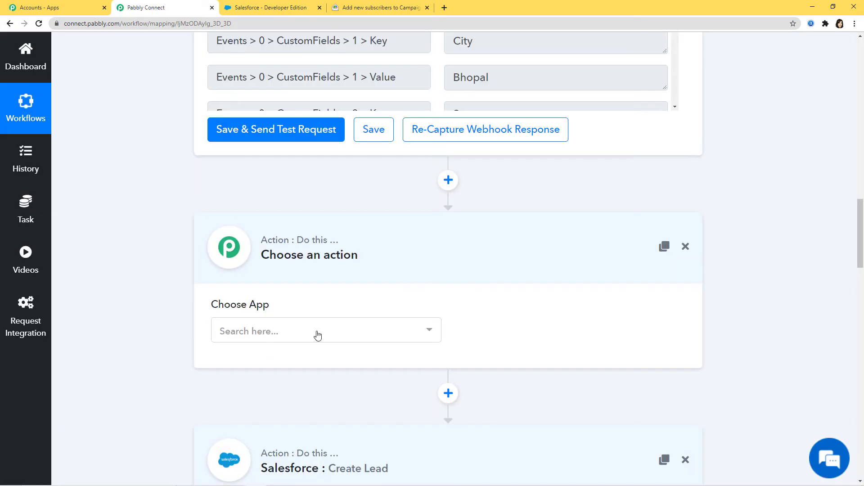
click(317, 333)
text(text)
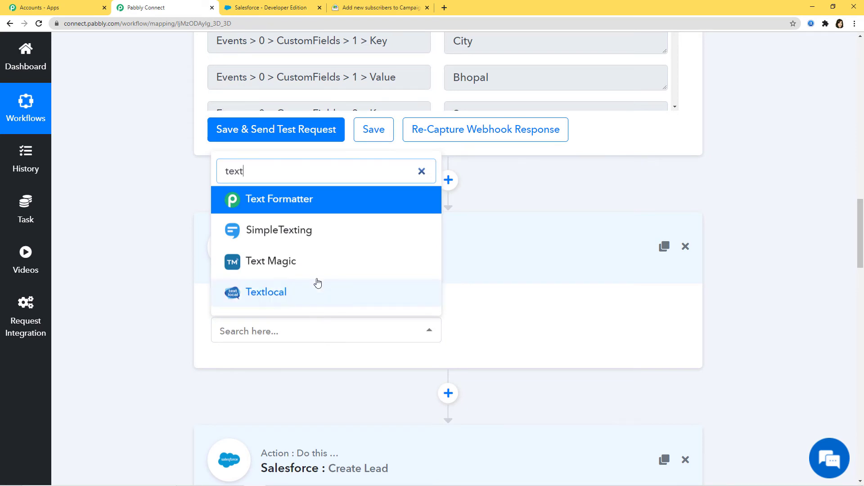
click(311, 203)
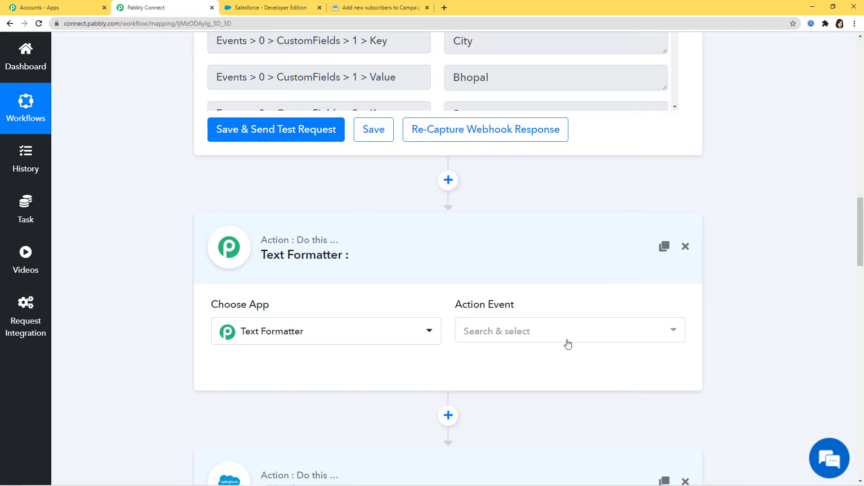
click(567, 330)
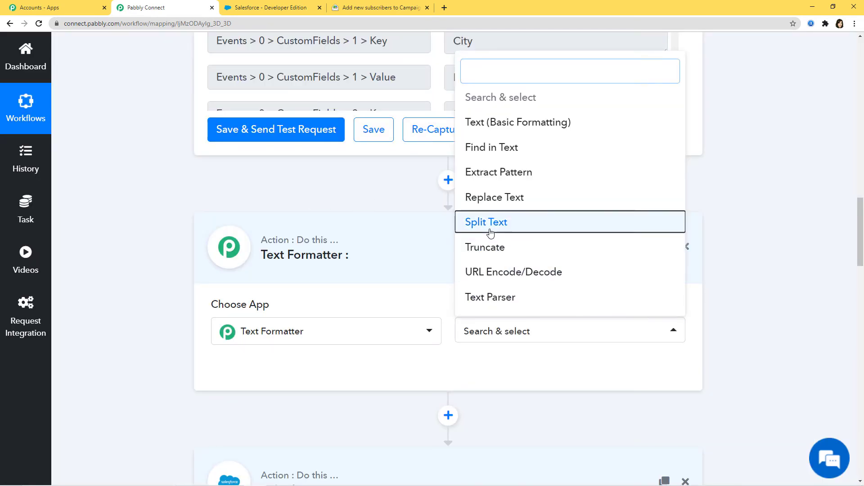
click(488, 233)
click(324, 373)
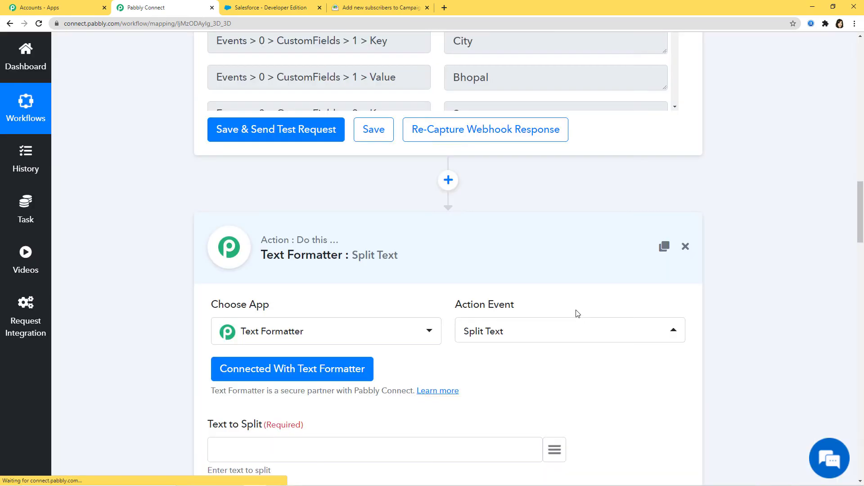
Map the trigger's subscriber Name into the Text to Split field
scroll(630, 293, down, 3)
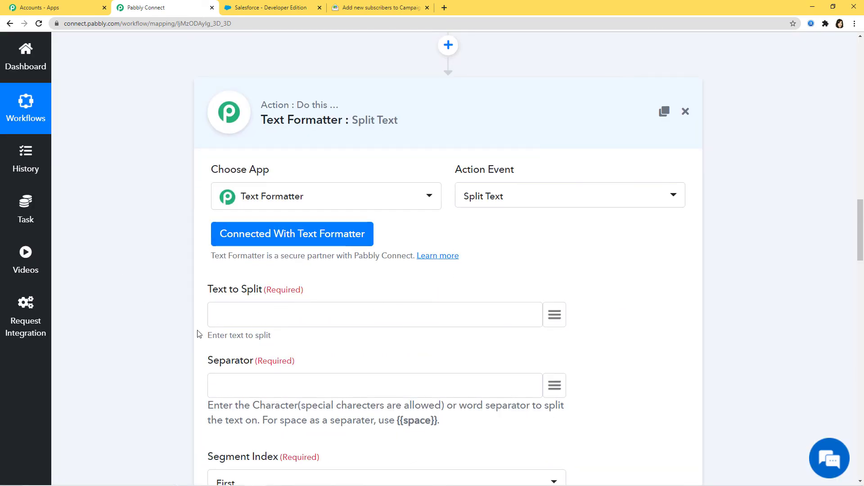
scroll(834, 342, up, 10)
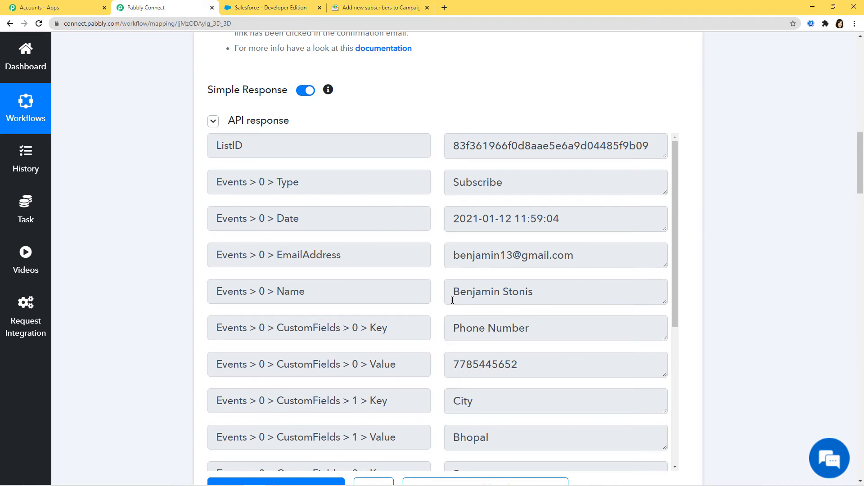
drag(453, 301, 565, 296)
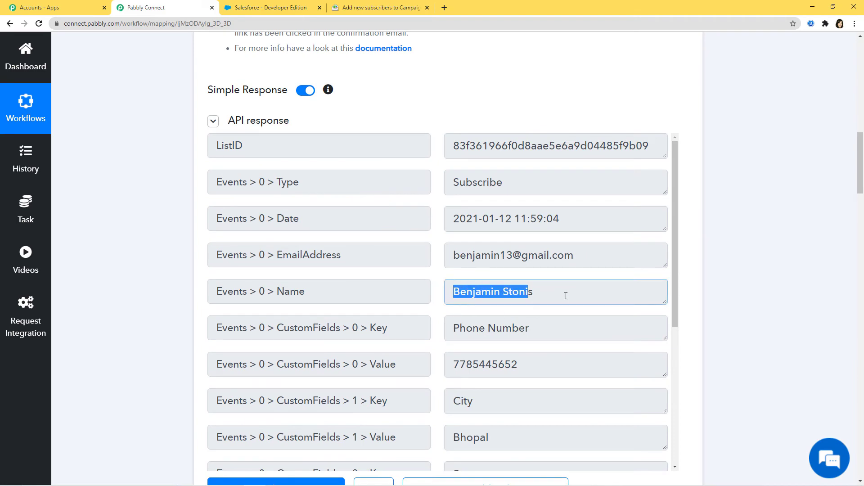
click(533, 295)
scroll(773, 340, down, 10)
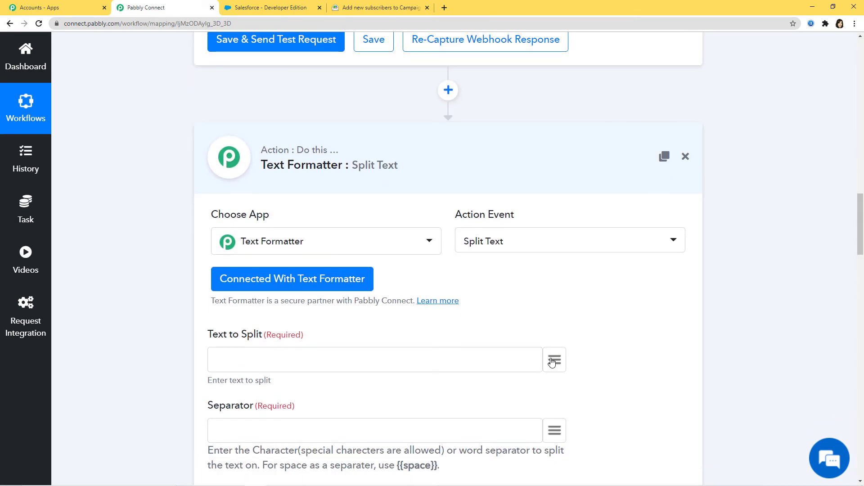
click(554, 360)
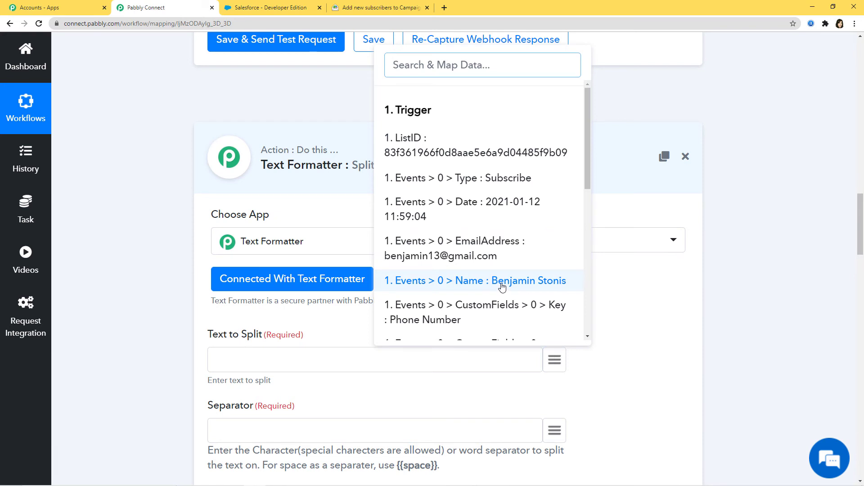
click(502, 286)
scroll(642, 275, down, 3)
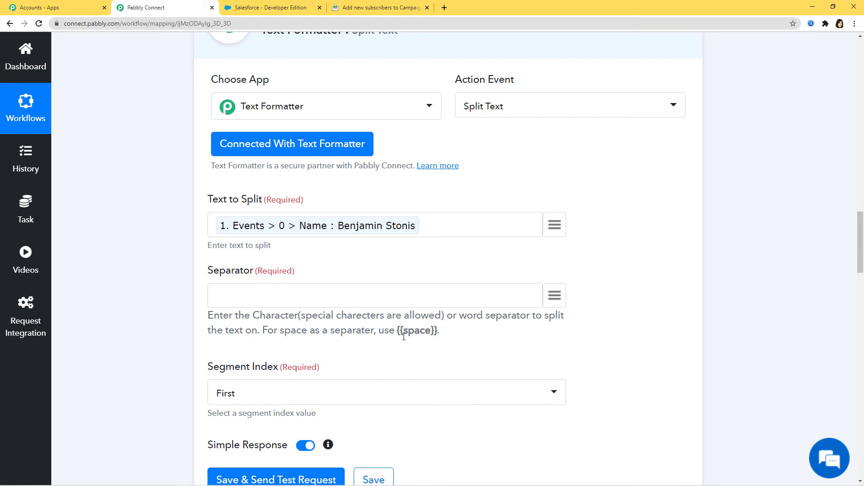
Set the Separator to {{space}} and the Segment Index to All
drag(395, 331, 438, 330)
key(ctrl+c)
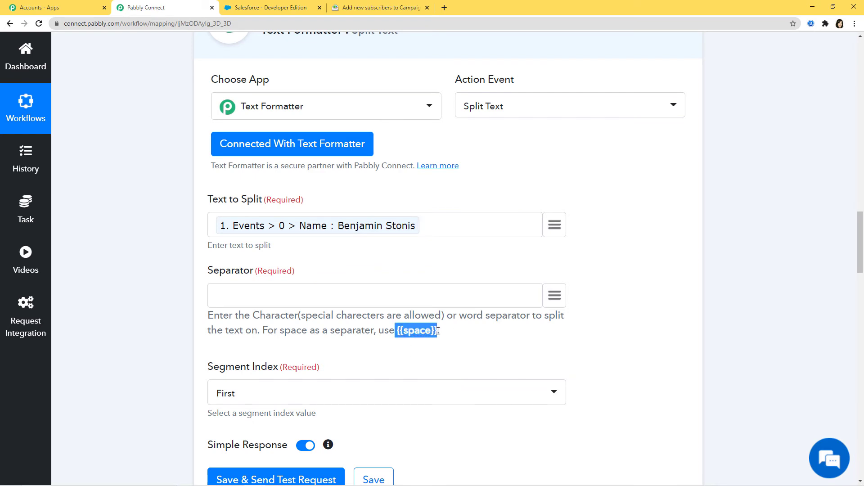
click(261, 292)
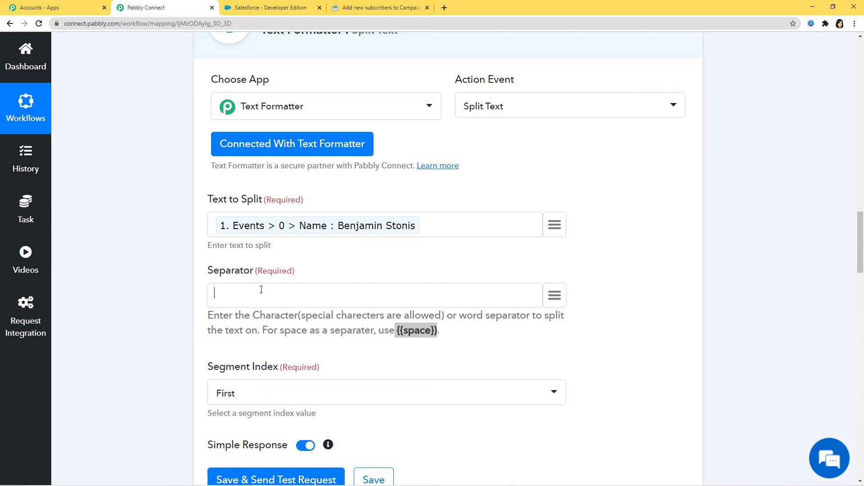
key(ctrl+v)
key(BackSpace)
scroll(414, 383, down, 2)
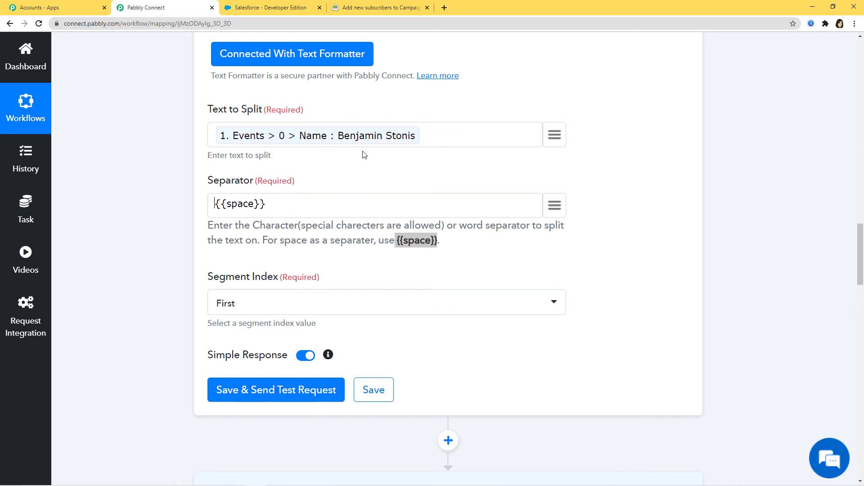
click(293, 310)
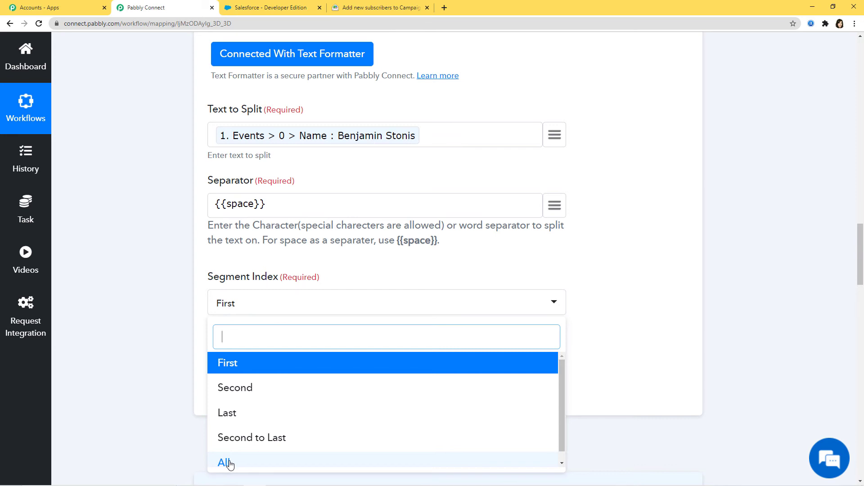
click(226, 462)
Test the Split Text step to get separate first and last names, then save it
click(276, 390)
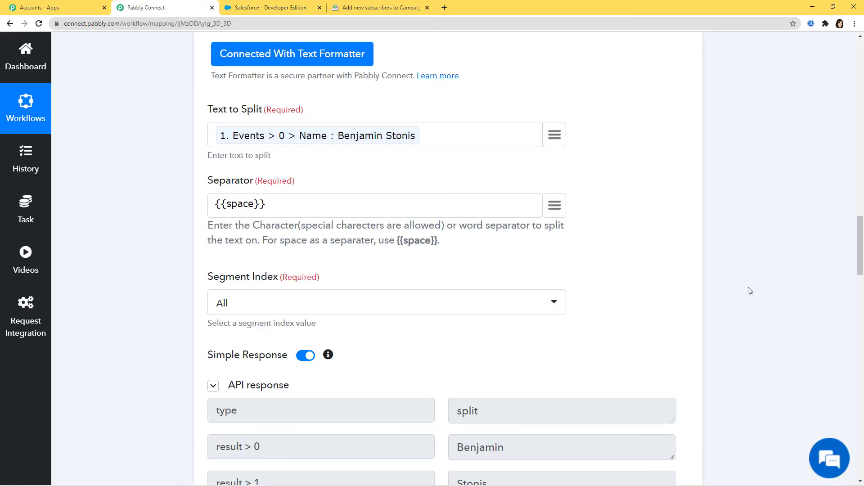
scroll(750, 291, down, 6)
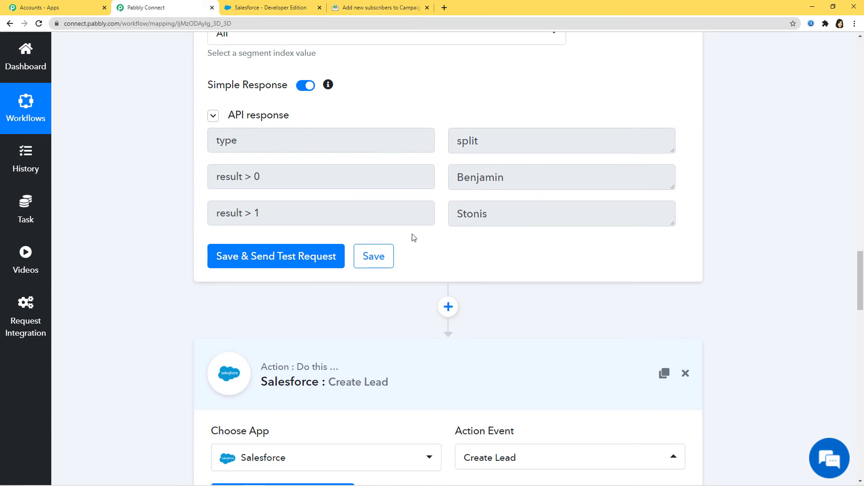
click(373, 257)
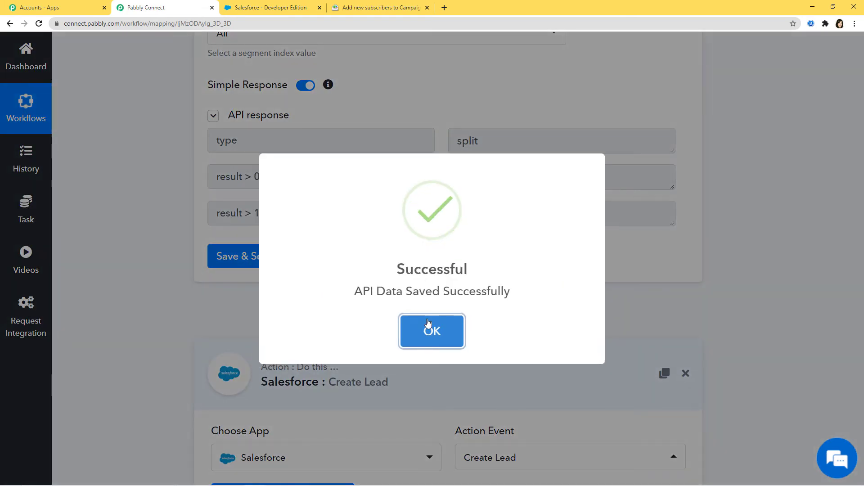
click(428, 323)
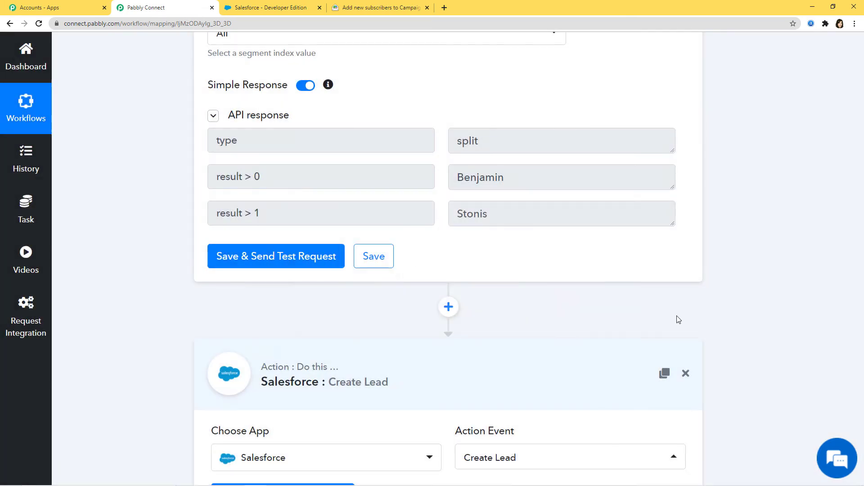
scroll(720, 316, down, 4)
Keep the existing Salesforce connection and map the split name parts into Last Name and First Name
click(288, 318)
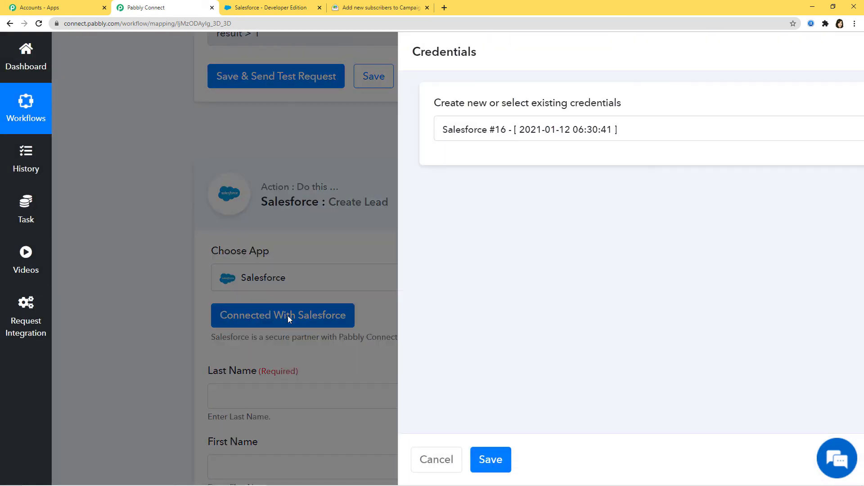
click(402, 464)
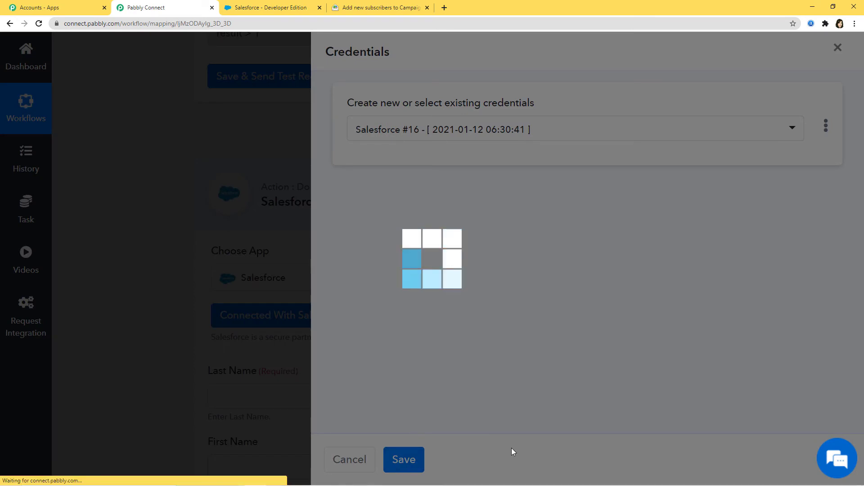
scroll(535, 309, down, 5)
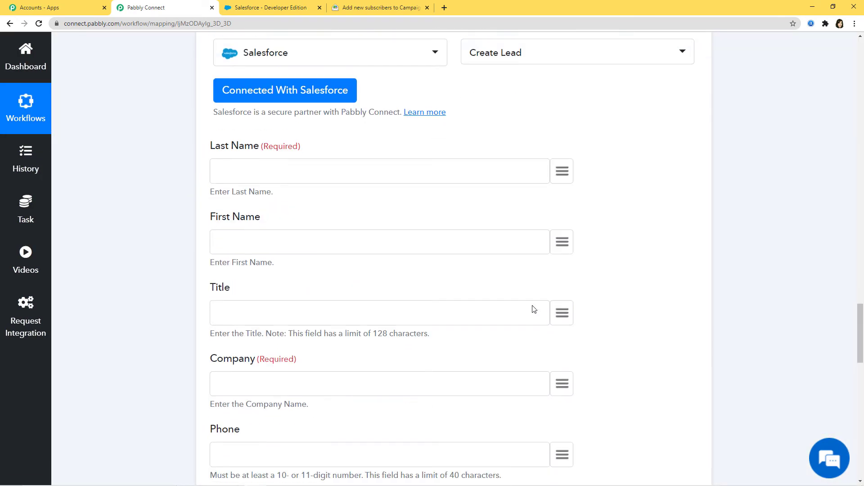
click(561, 172)
drag(595, 254, 592, 434)
click(477, 454)
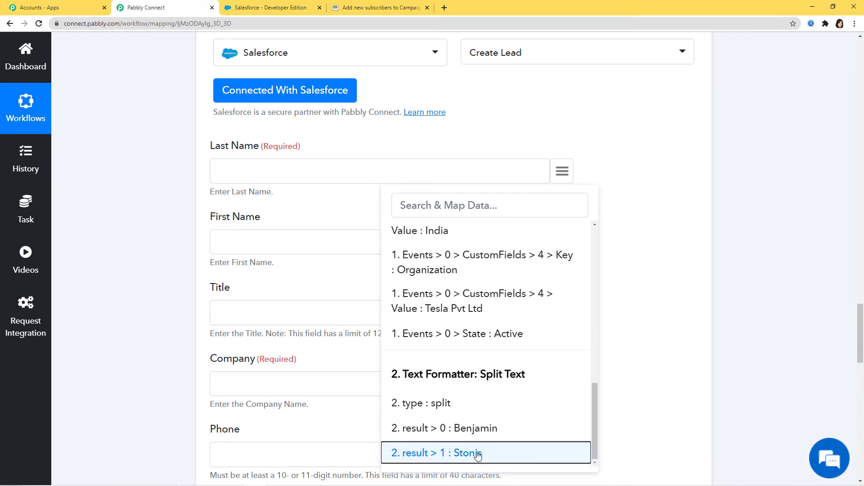
click(569, 243)
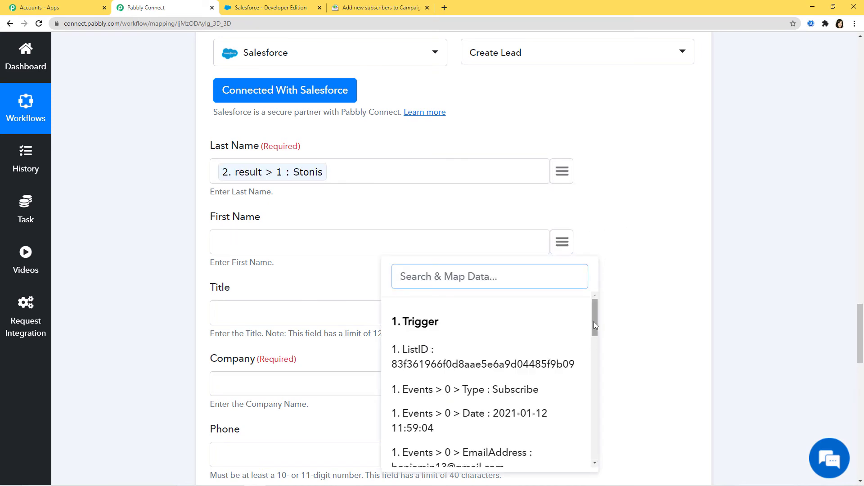
drag(594, 325, 594, 446)
click(488, 433)
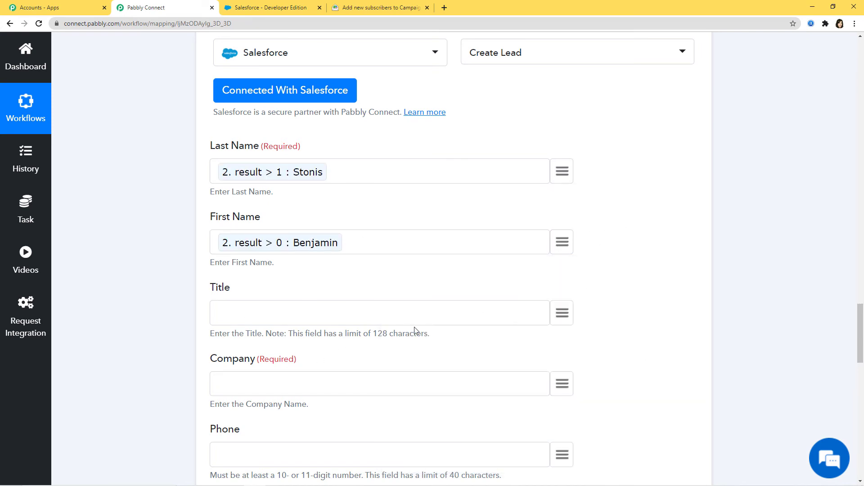
Map the subscriber's organization into Company, phone number into Phone, and email into Email
scroll(415, 331, down, 2)
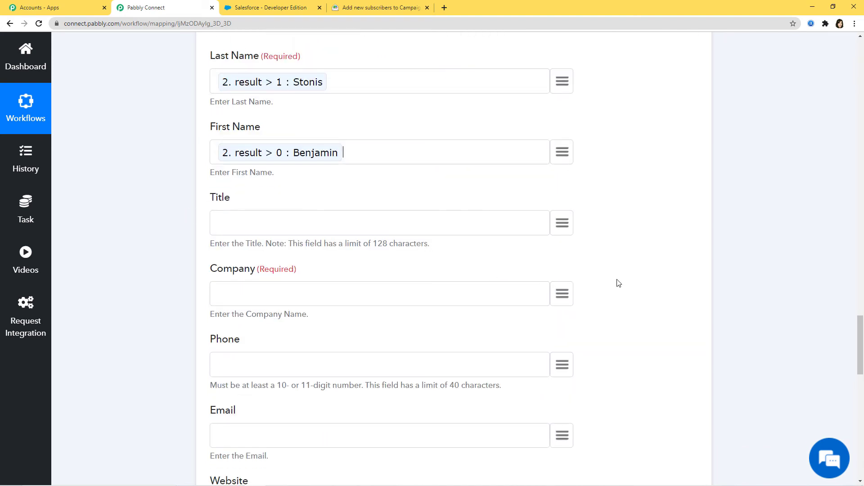
scroll(618, 283, down, 2)
click(562, 203)
scroll(557, 329, down, 2)
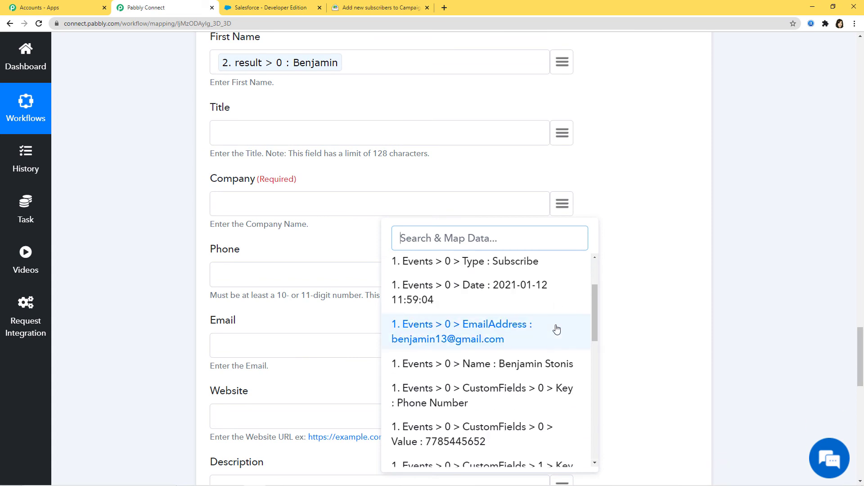
scroll(557, 329, down, 8)
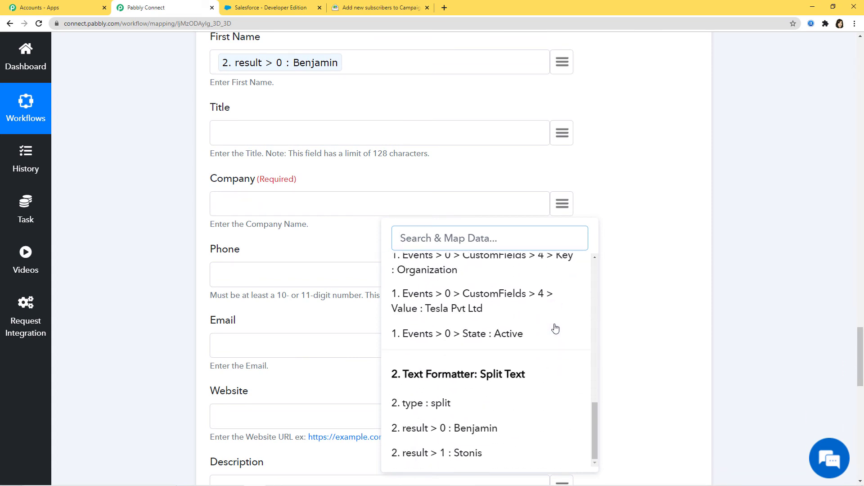
click(498, 307)
click(562, 273)
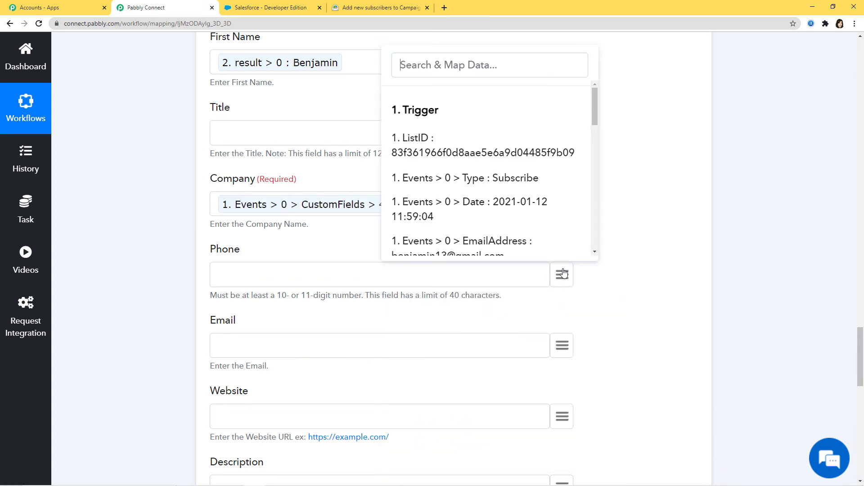
scroll(529, 186, down, 5)
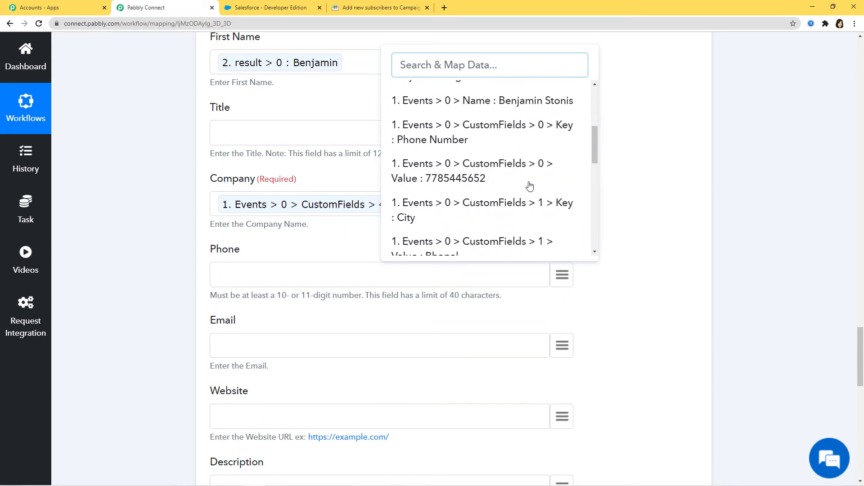
click(488, 90)
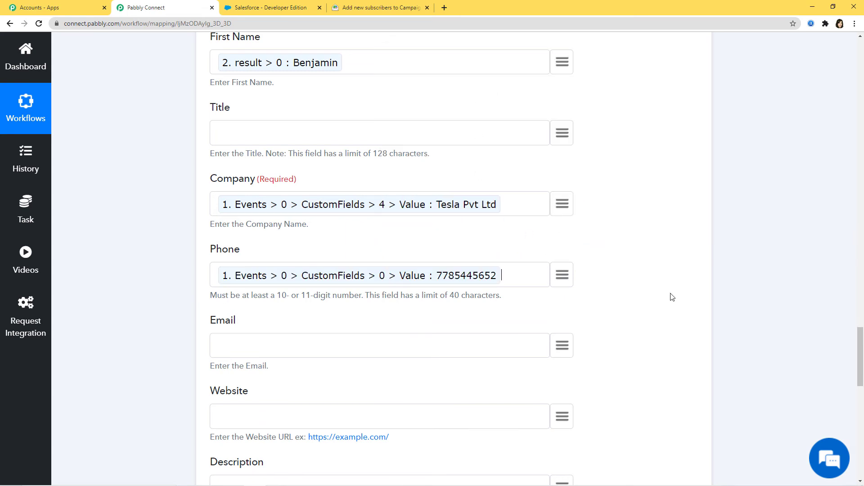
scroll(630, 288, down, 1)
click(566, 300)
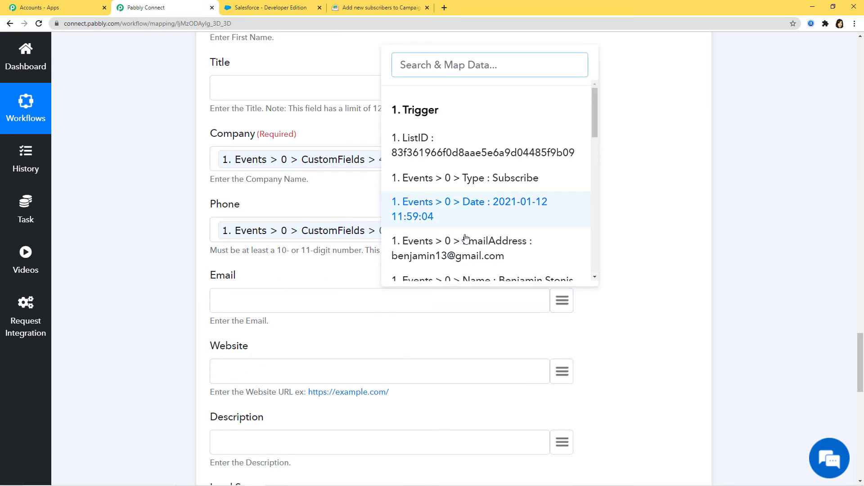
click(535, 243)
Set the Description to 'Campaign Monitor Subscriber' and Lead Source to Other
scroll(471, 348, down, 2)
scroll(471, 349, down, 2)
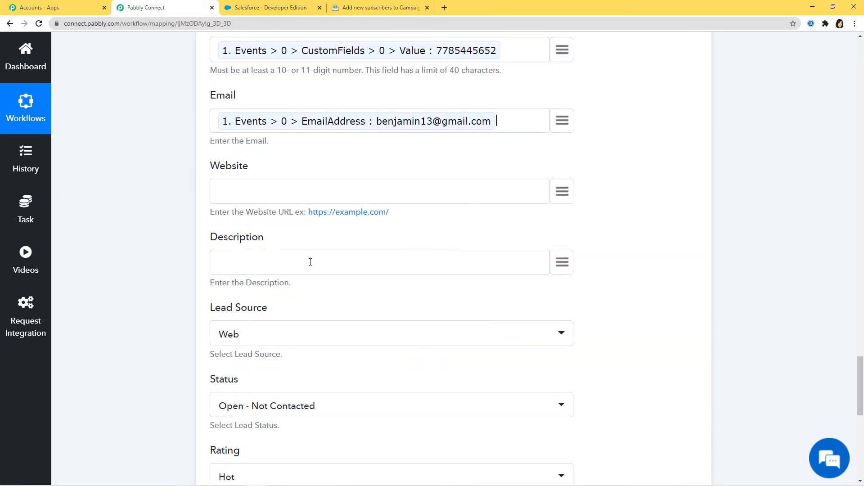
text(Campaign Monitor Subscriber)
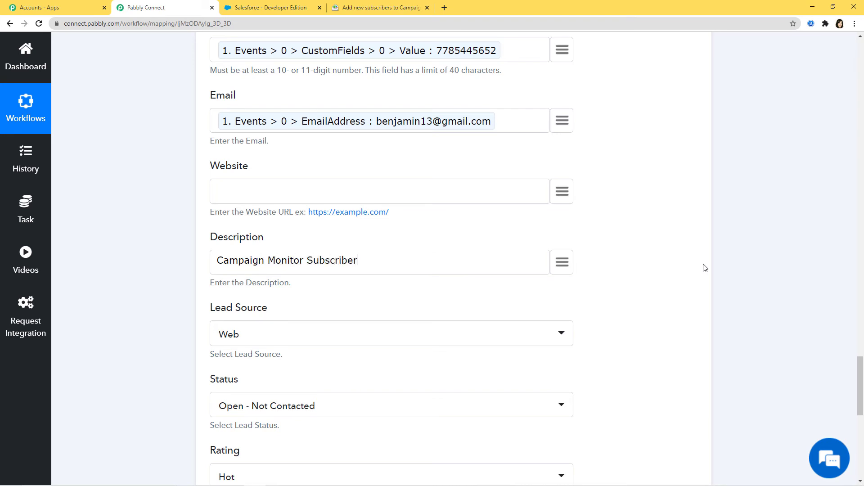
click(425, 342)
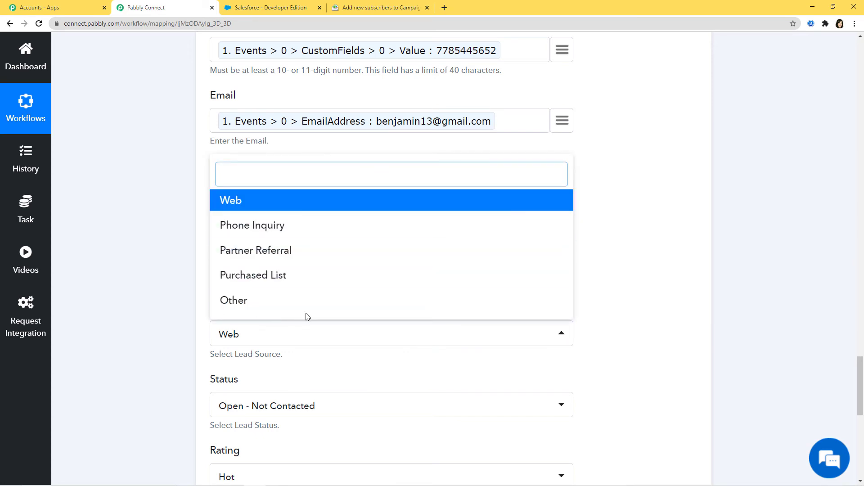
click(255, 308)
Map the subscriber's city (Bhopal) into City and country (India) into Country
scroll(792, 294, down, 6)
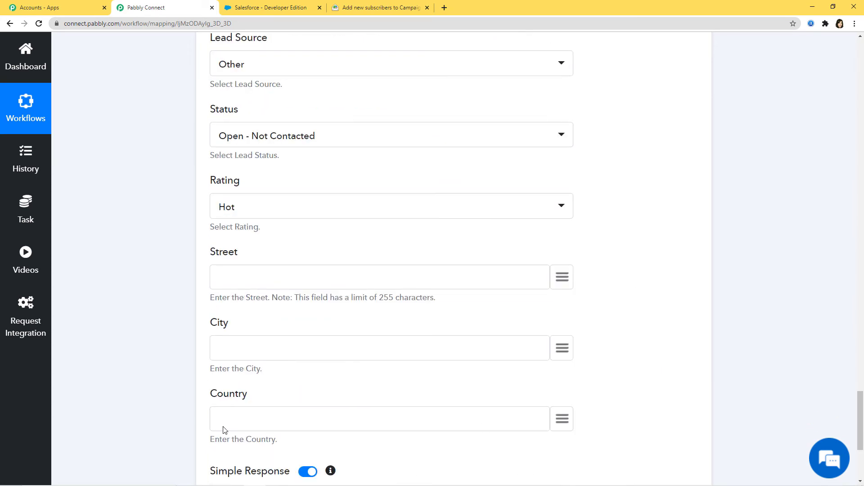
click(562, 347)
scroll(493, 236, down, 3)
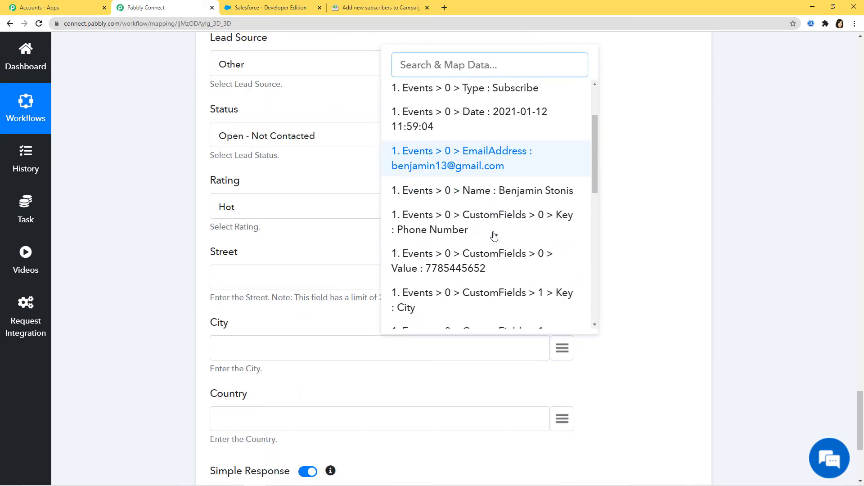
scroll(494, 236, down, 2)
click(477, 249)
scroll(600, 343, down, 3)
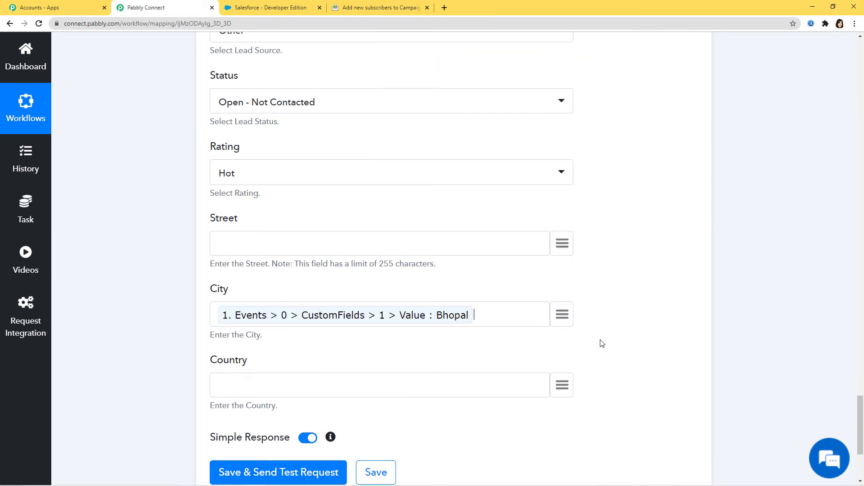
click(563, 281)
scroll(497, 204, down, 3)
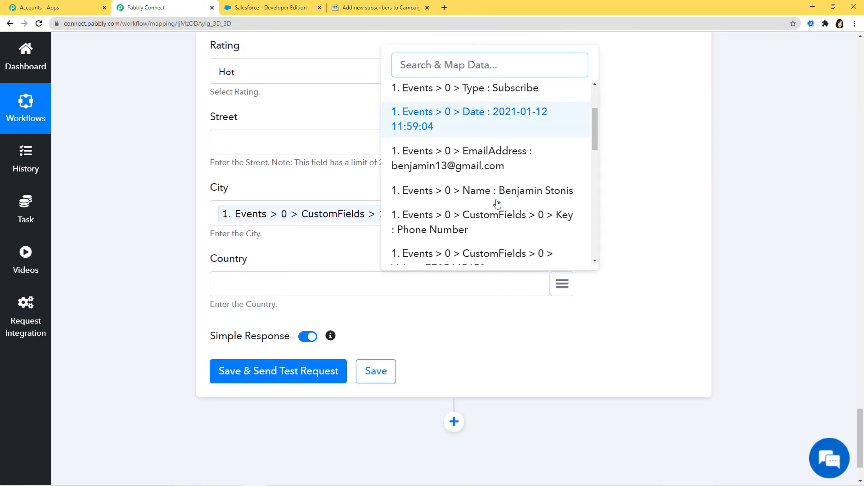
scroll(498, 203, down, 4)
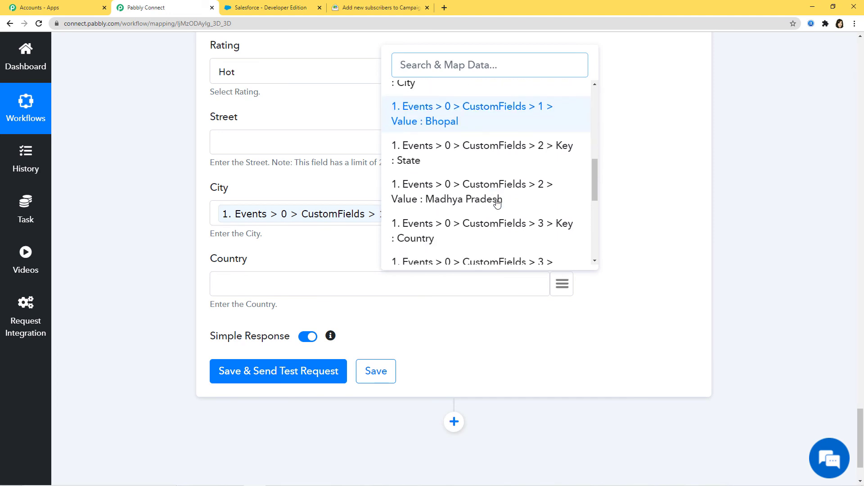
scroll(498, 203, down, 3)
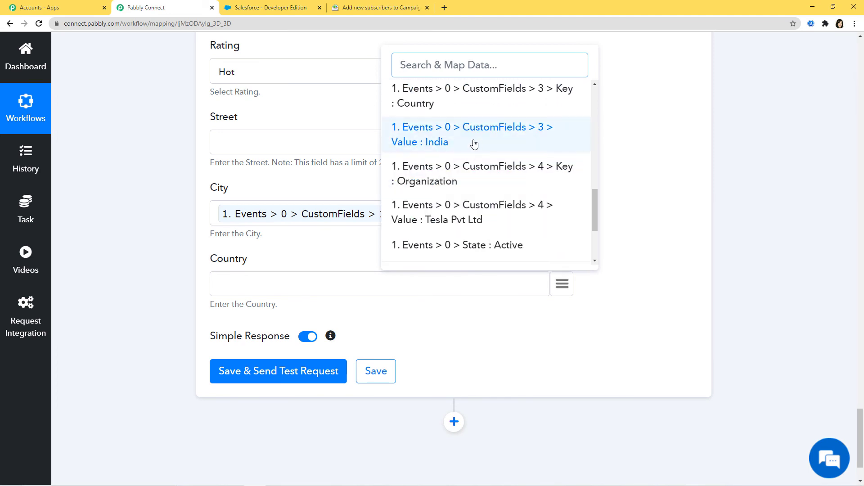
click(473, 142)
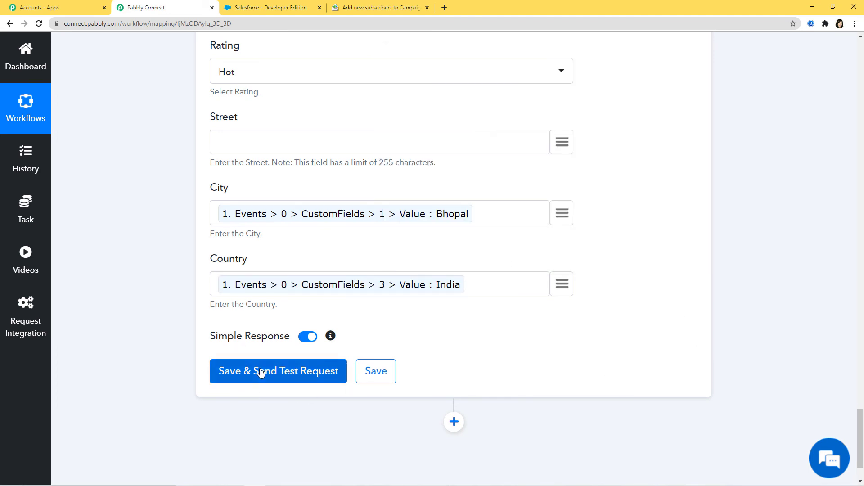
Send a test lead to Salesforce, getting a lead id with success 1, and save the Create Lead step
click(261, 372)
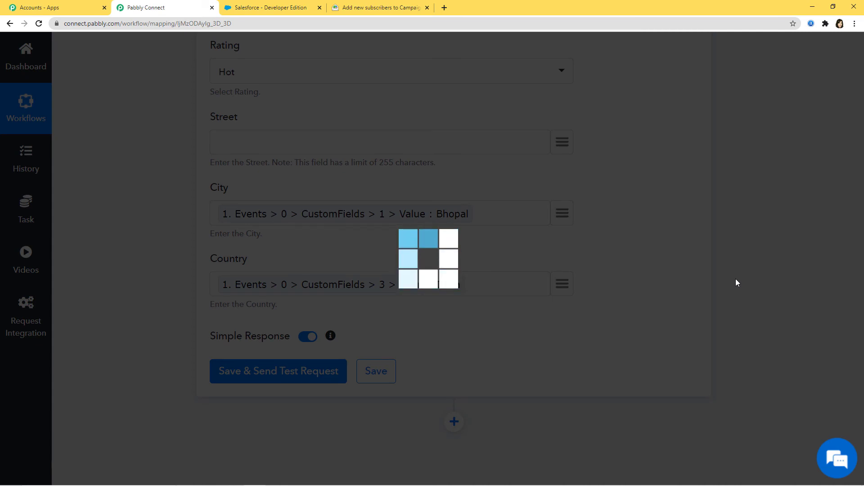
scroll(736, 279, down, 3)
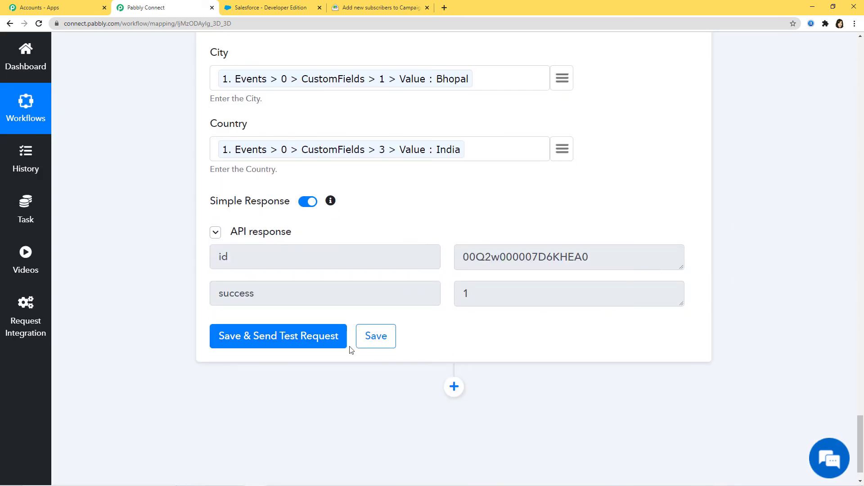
click(378, 339)
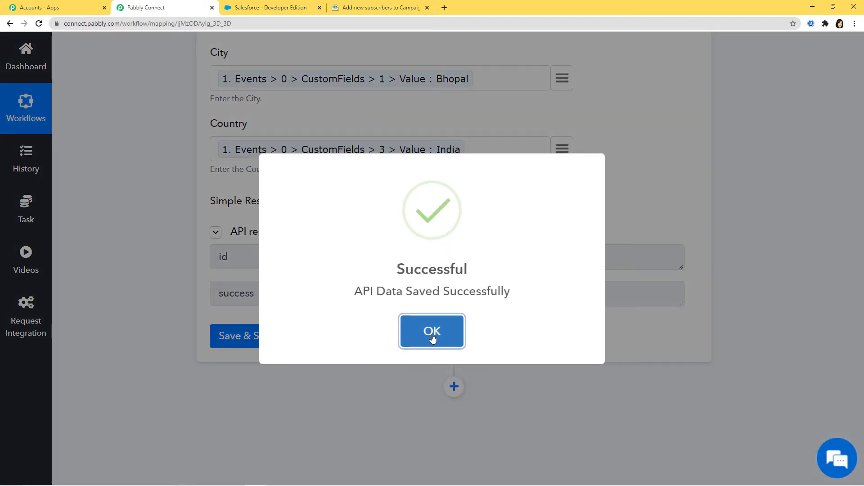
click(432, 332)
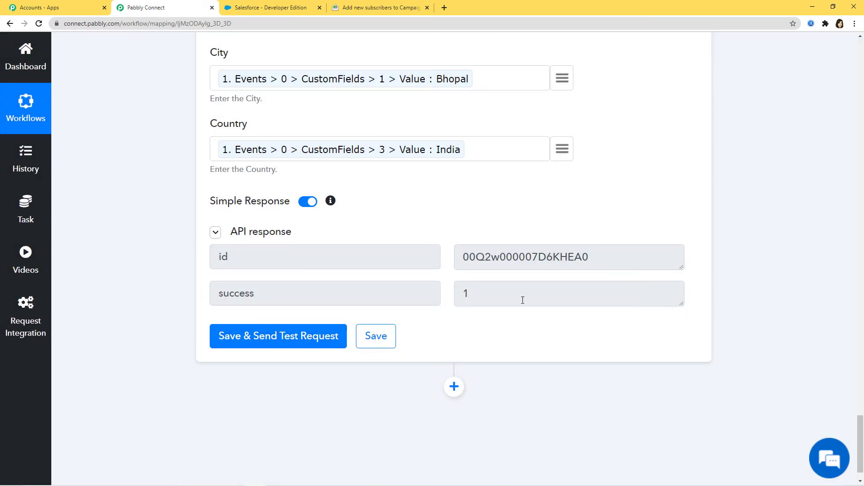
scroll(561, 349, up, 10)
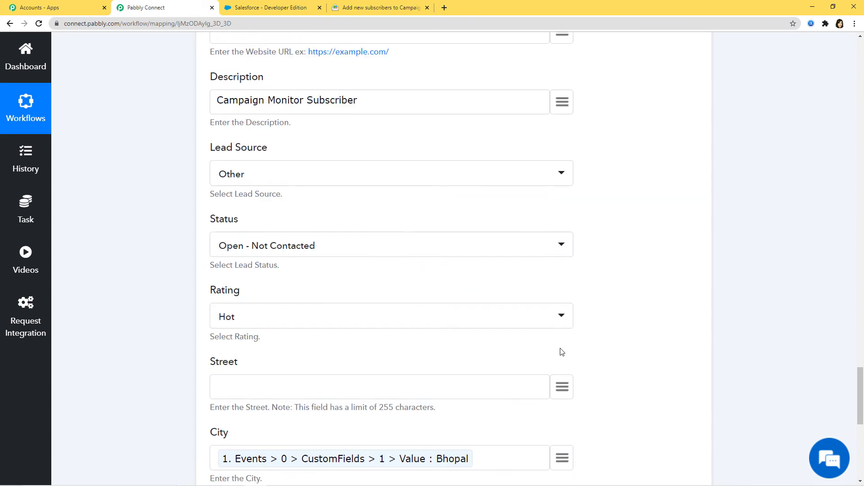
scroll(562, 354, up, 6)
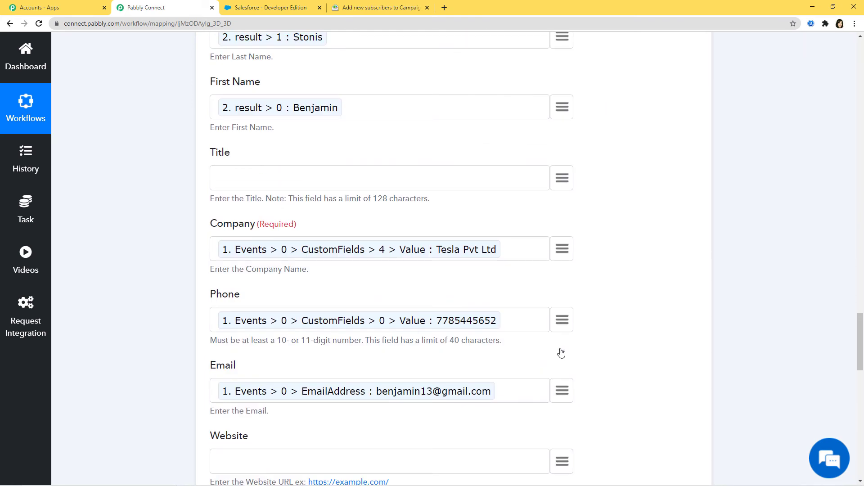
In Salesforce, open the new Tesla Pvt Ltd lead and review its details and description
click(263, 7)
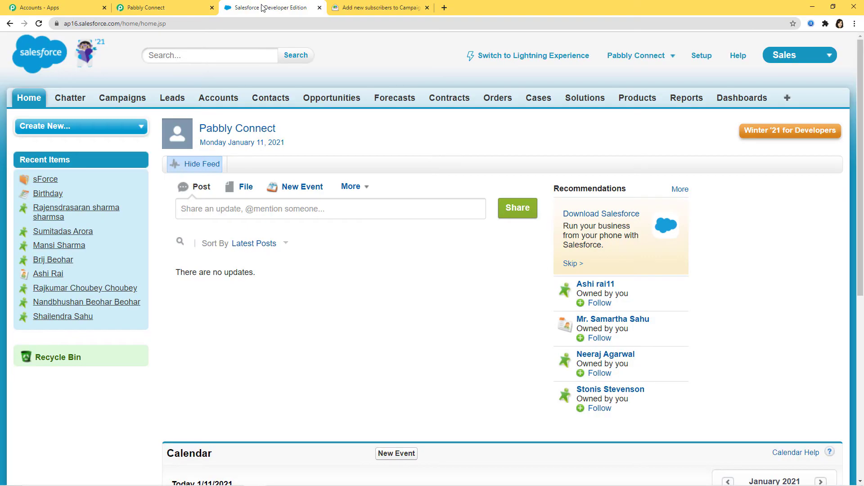
click(172, 98)
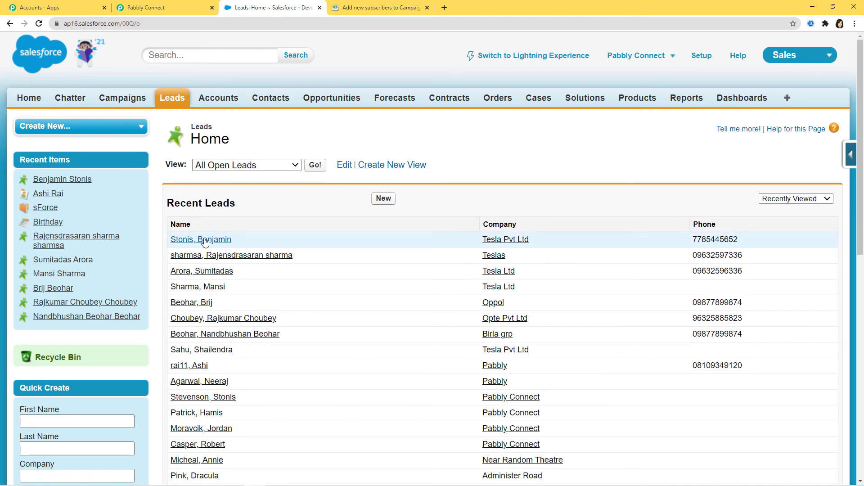
click(211, 241)
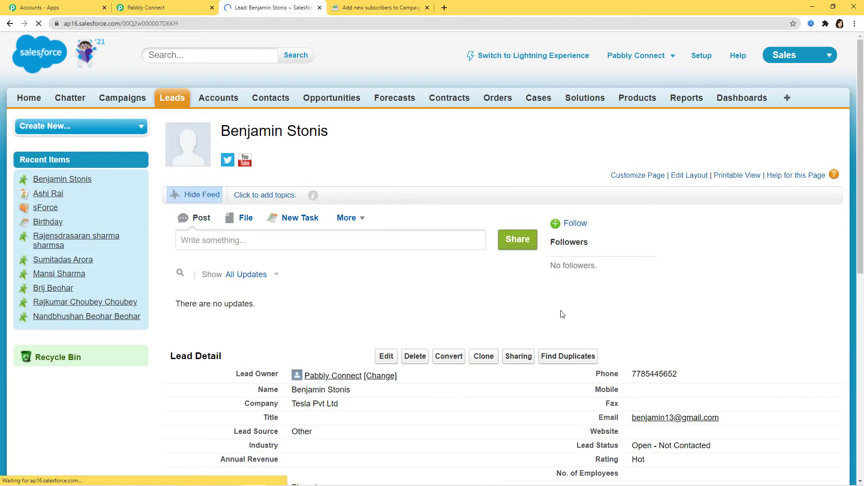
scroll(445, 319, down, 1)
scroll(444, 322, down, 2)
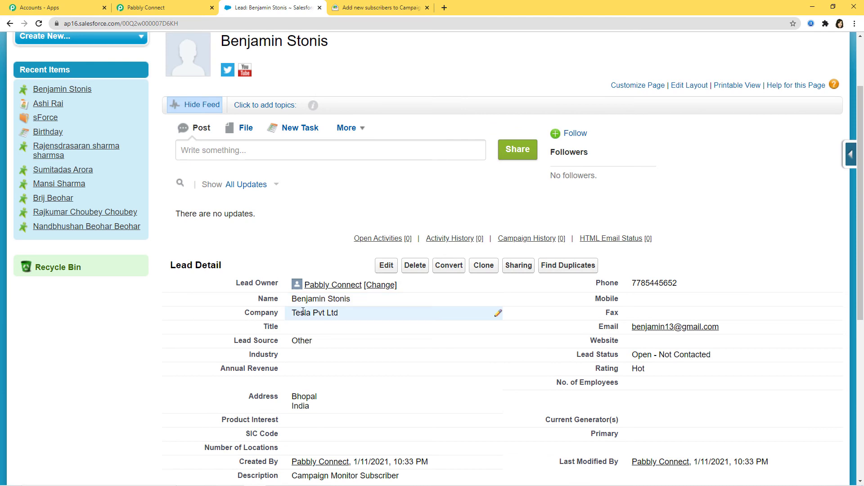
scroll(652, 252, down, 3)
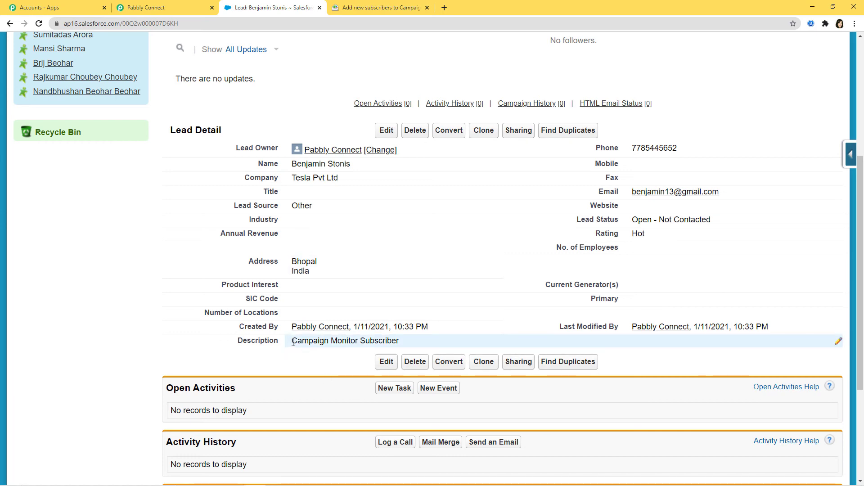
drag(292, 341, 401, 342)
click(401, 342)
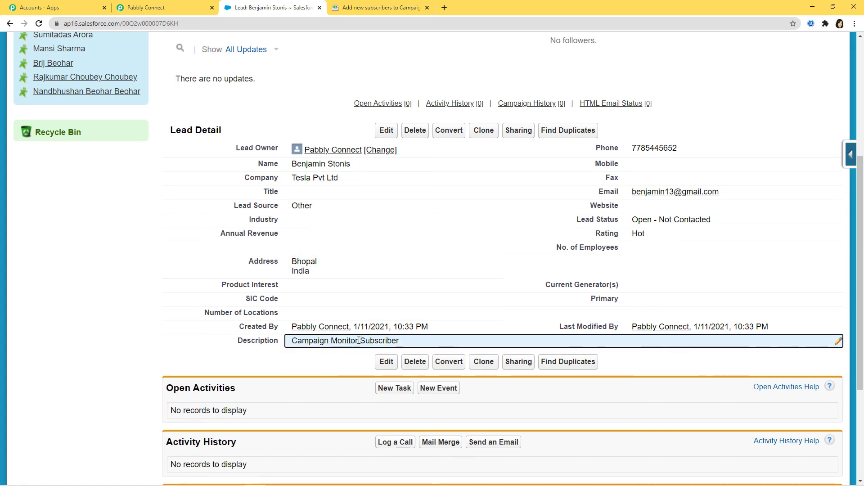
Return to the Leads list, then switch back to Campaign Monitor's import report
scroll(652, 441, up, 5)
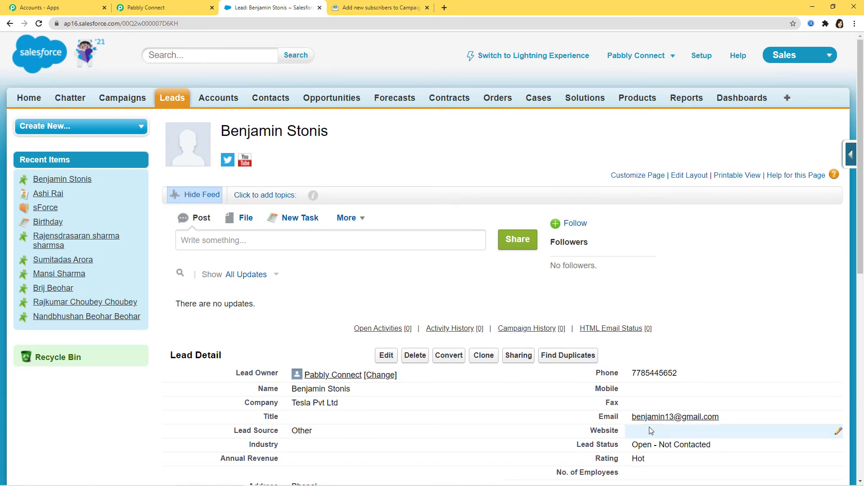
click(171, 97)
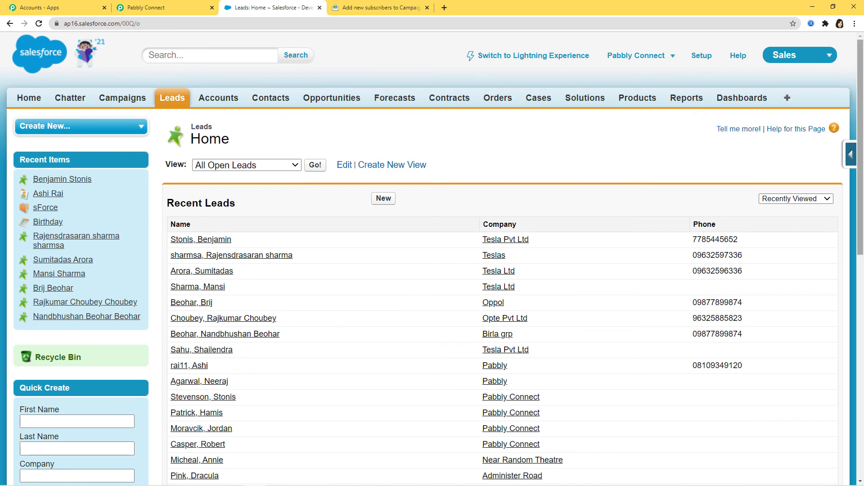
click(372, 9)
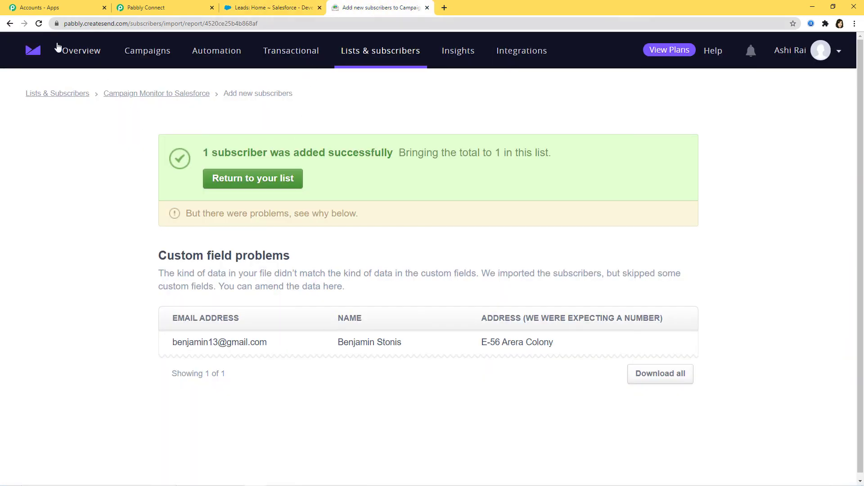
Enter a second subscriber's comma-separated details (Bhopal city, company Infosys) in the list and import them
click(179, 95)
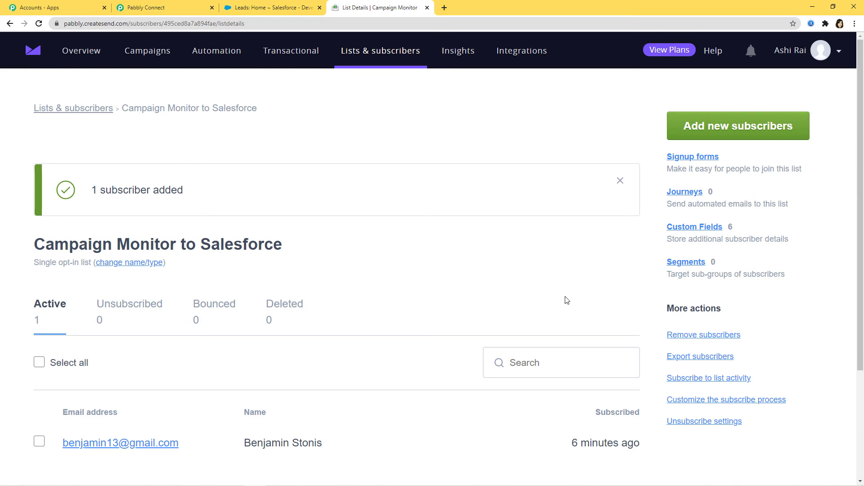
click(750, 132)
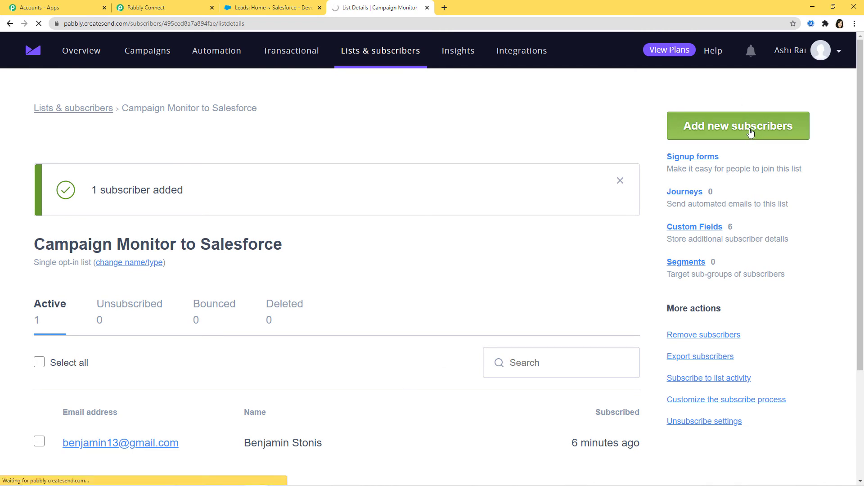
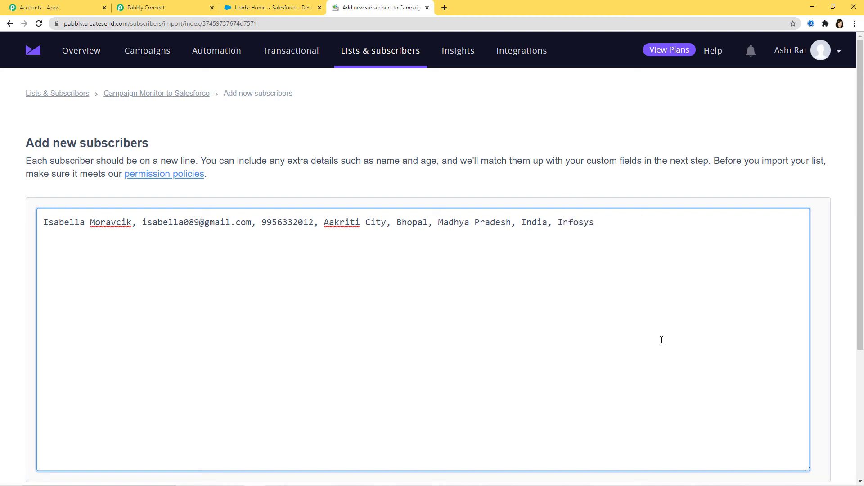
scroll(662, 340, down, 4)
click(112, 330)
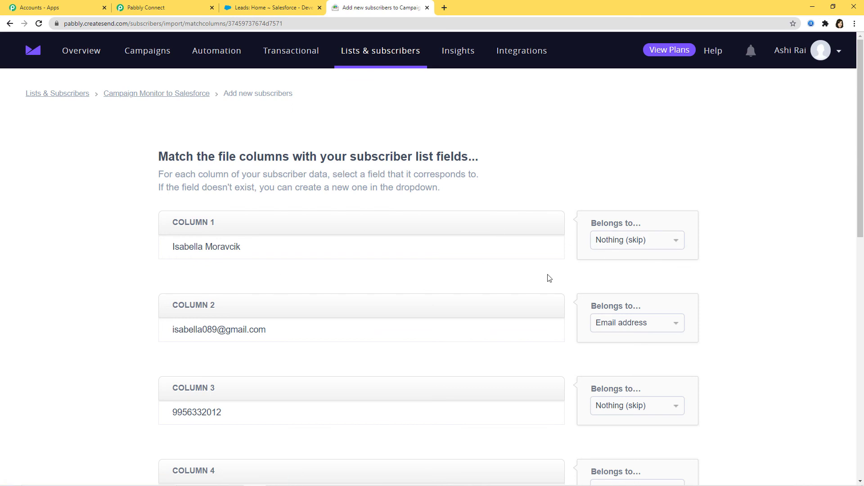
Map the import columns to Full name, Phone Number, Address and City
click(615, 243)
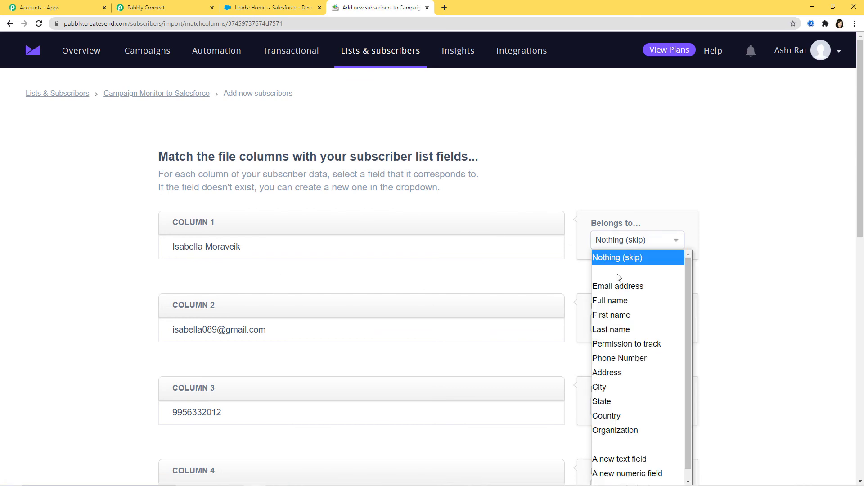
click(641, 301)
scroll(720, 261, down, 2)
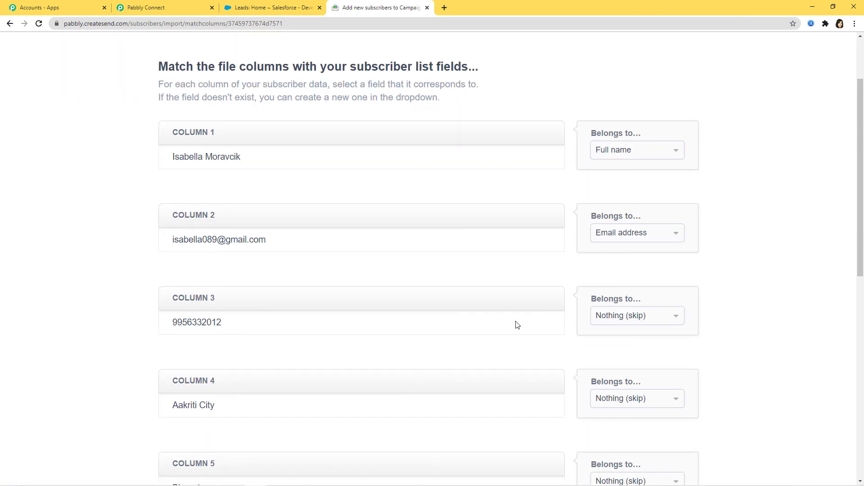
click(620, 318)
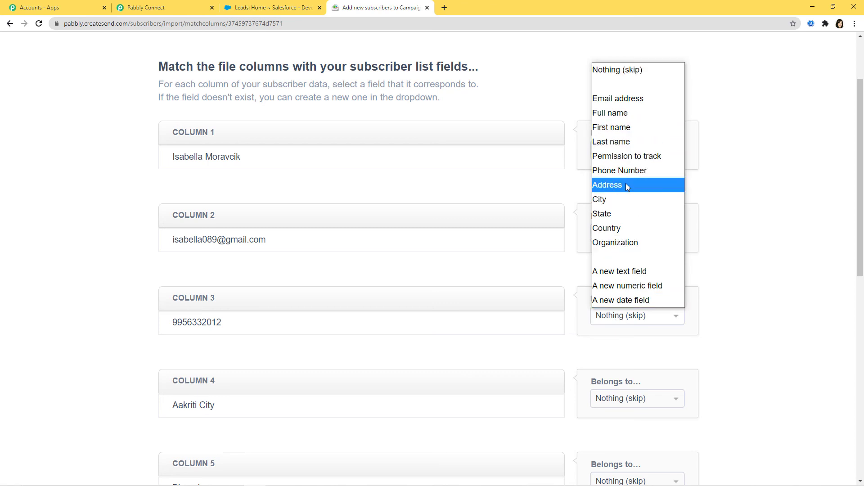
click(627, 171)
scroll(702, 251, down, 4)
click(638, 219)
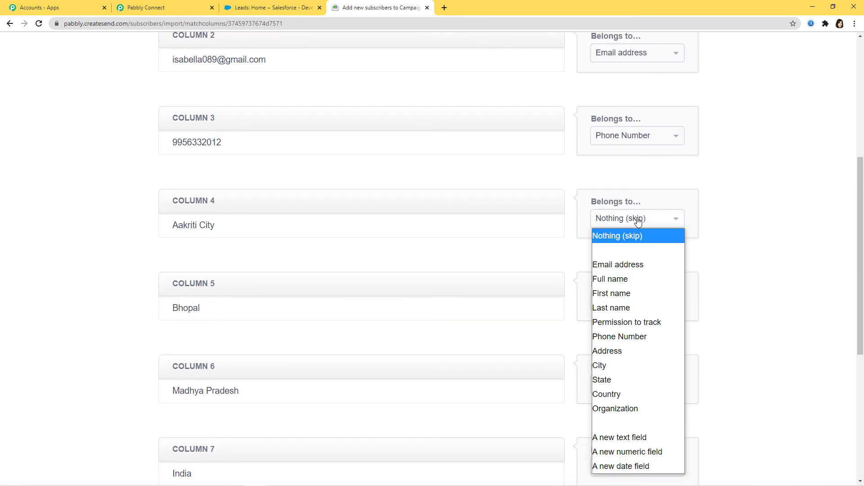
click(626, 352)
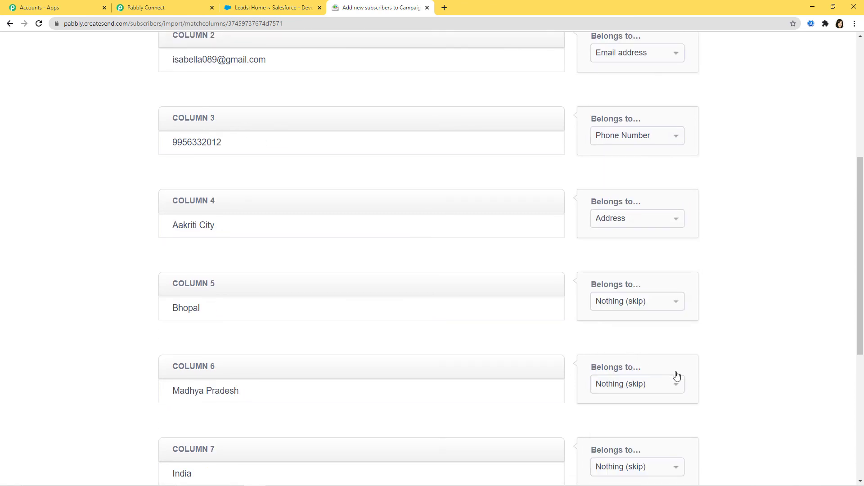
click(649, 310)
click(630, 184)
Map the remaining columns to State, Country and Organization, then finish importing the second subscriber
click(650, 385)
click(623, 282)
scroll(733, 311, down, 4)
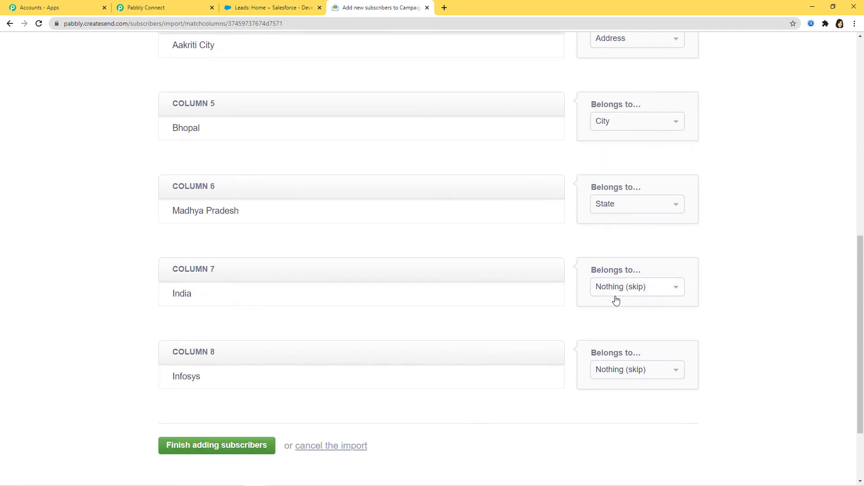
click(660, 293)
click(626, 199)
click(648, 370)
click(635, 296)
click(196, 450)
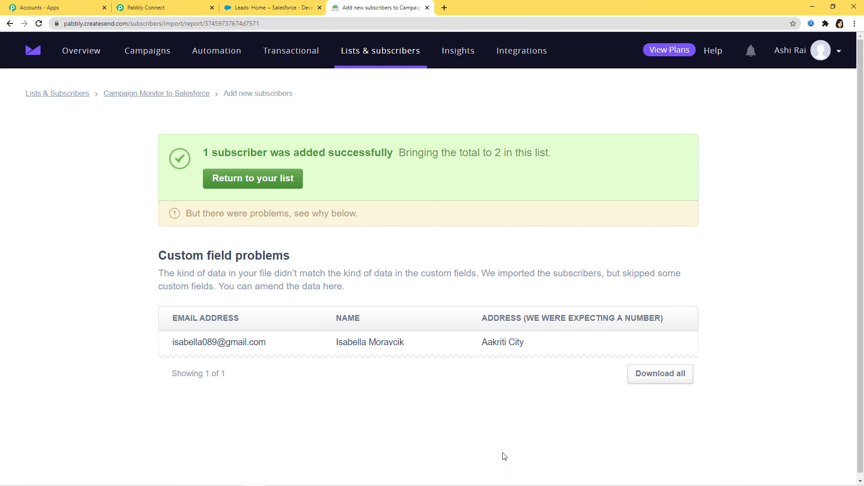
click(266, 10)
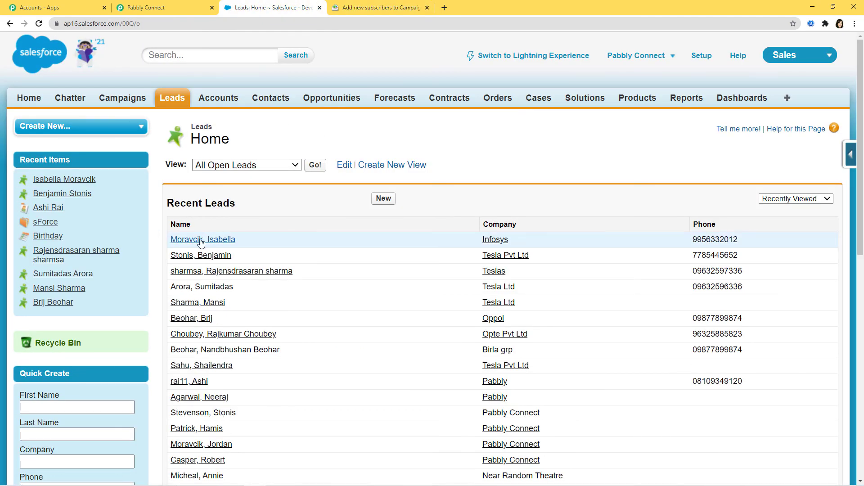
Open the newest Infosys lead and check its 'Campaign Monitor Subscriber' description
click(222, 242)
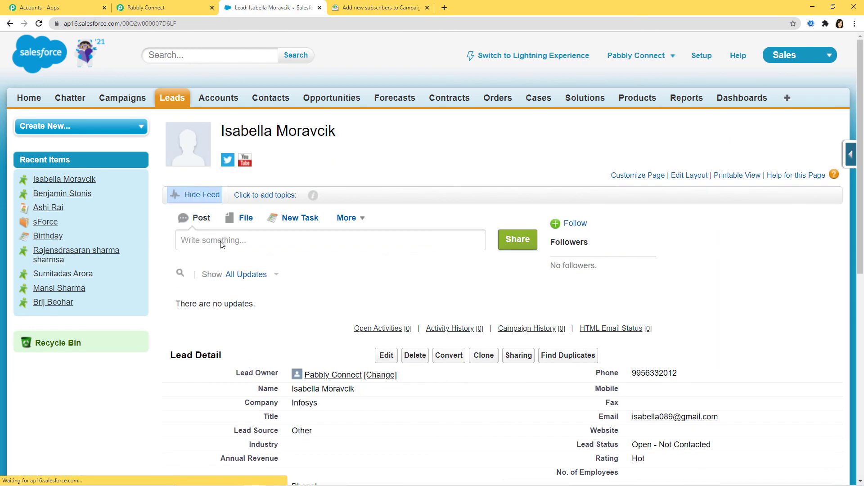
scroll(221, 243, down, 3)
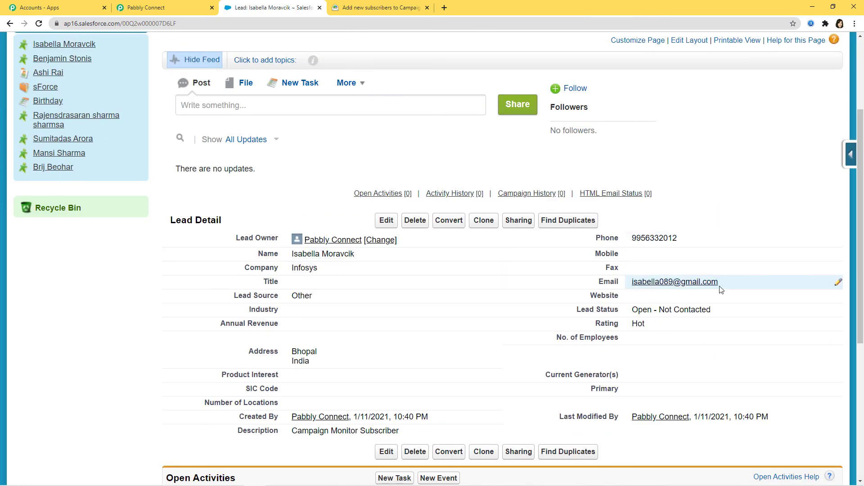
double_click(292, 431)
drag(293, 432, 388, 432)
click(405, 430)
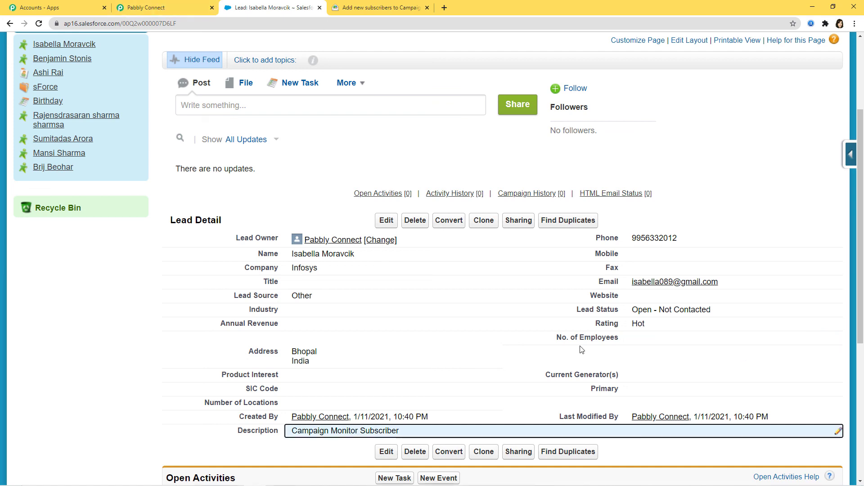
Return to the 'Campaign Monitor to Salesforce Lead' workflow and collapse the New Subscriber trigger
click(147, 10)
scroll(639, 342, up, 4)
scroll(651, 334, up, 20)
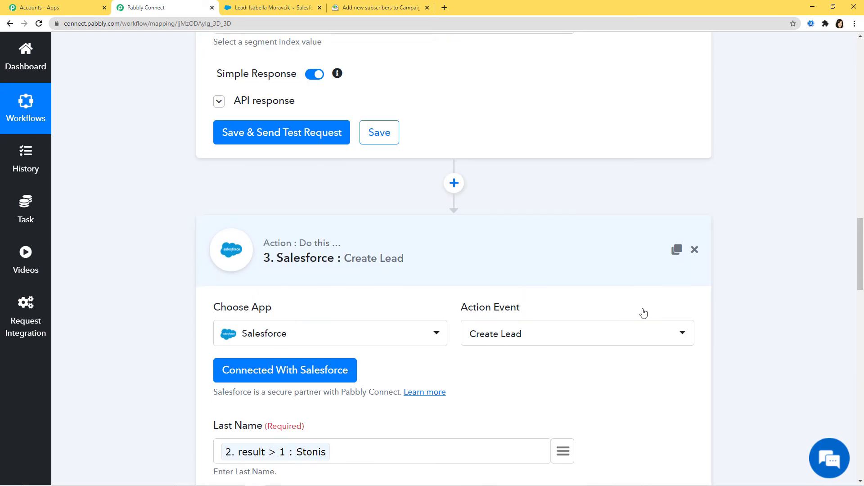
scroll(785, 266, up, 10)
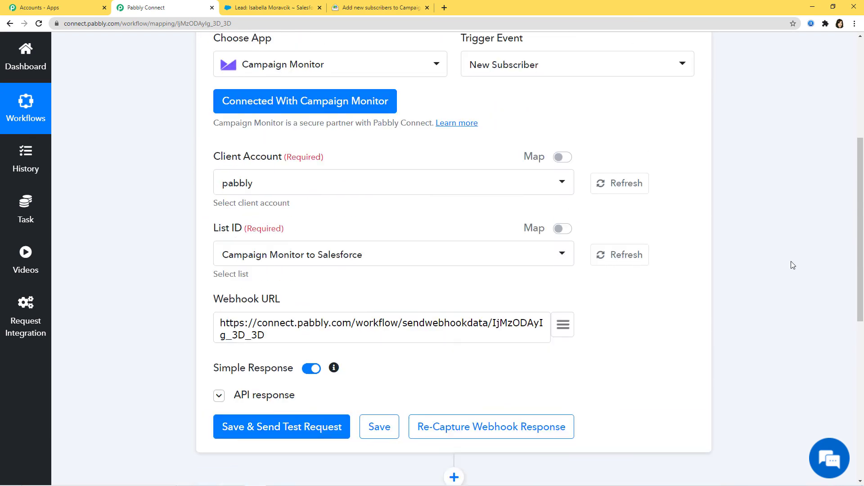
scroll(793, 265, up, 4)
click(546, 160)
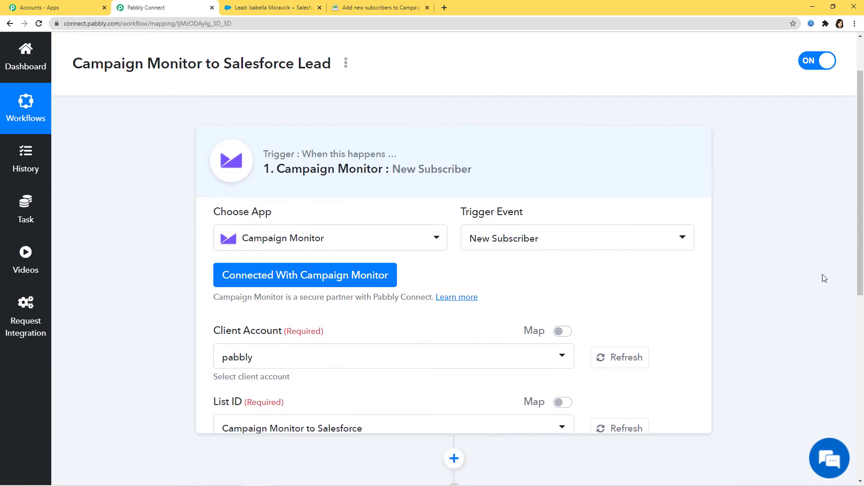